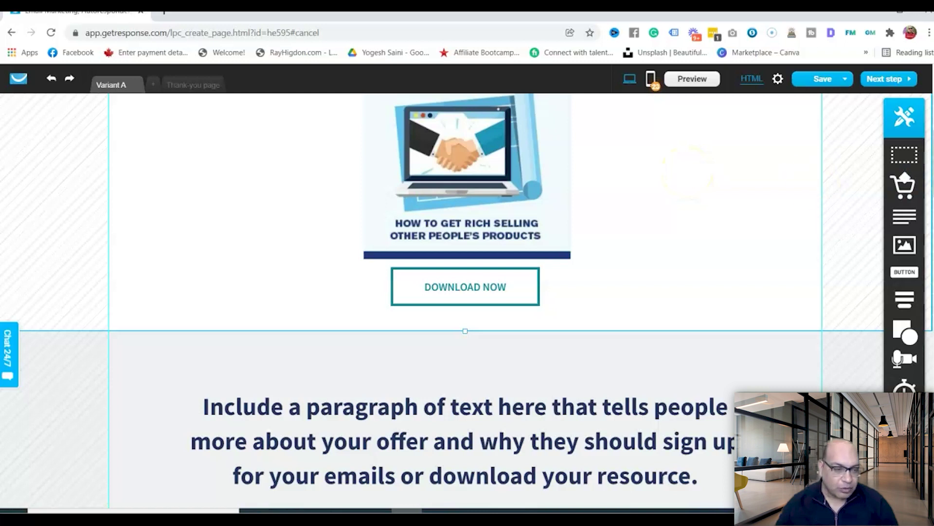
pyautogui.scroll(8, 523, 226)
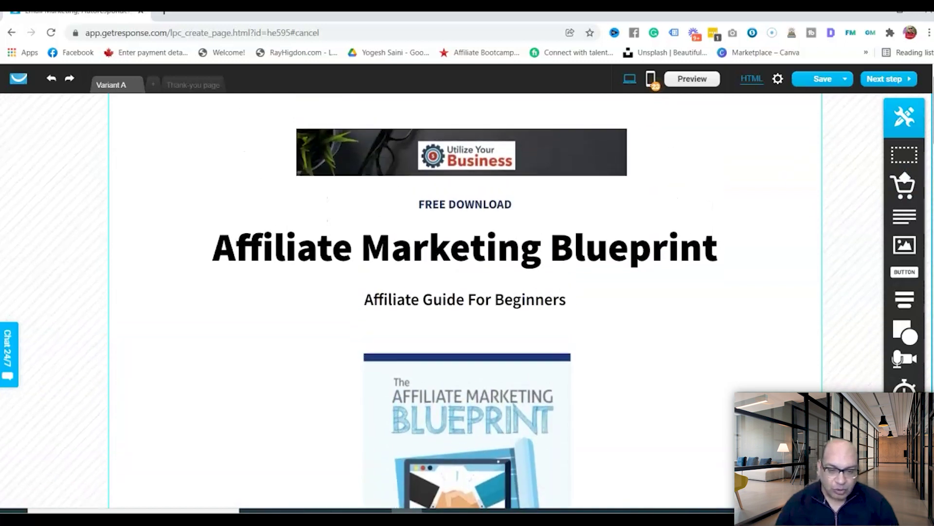
pyautogui.click(498, 211)
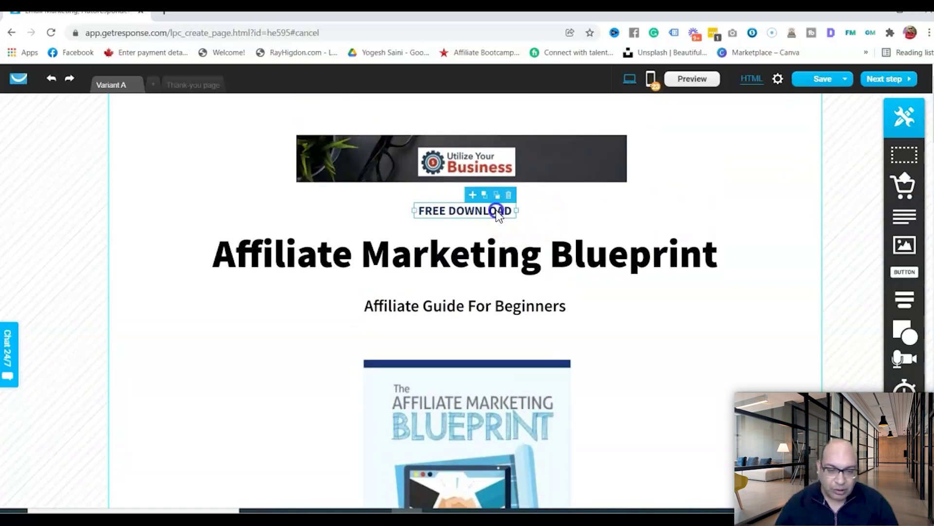
pyautogui.doubleClick(497, 211)
pyautogui.click(626, 178)
pyautogui.click(281, 136)
pyautogui.click(287, 161)
pyautogui.click(389, 200)
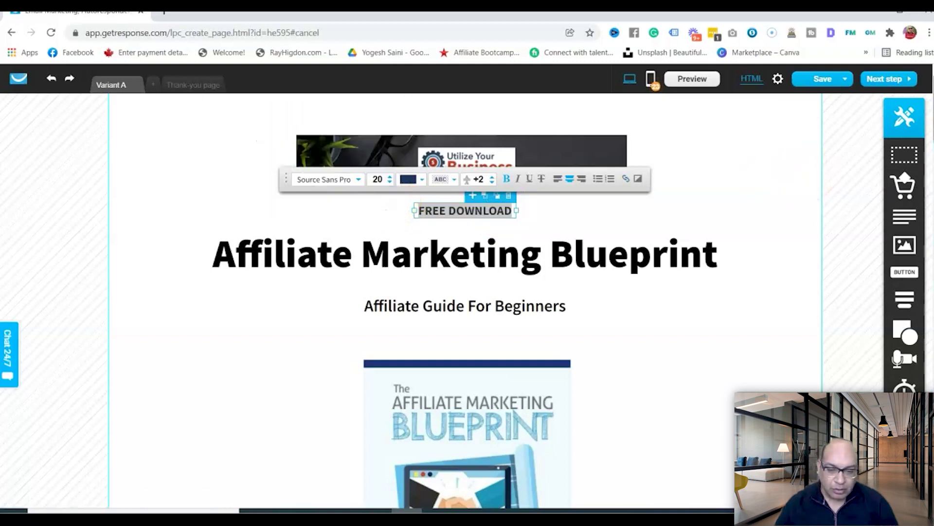
pyautogui.scroll(-15, 540, 220)
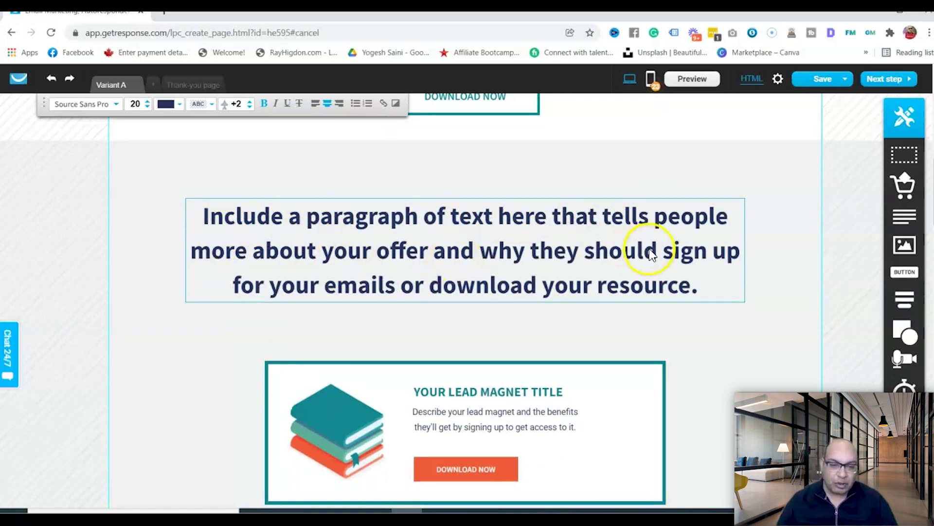
pyautogui.scroll(5, 465, 292)
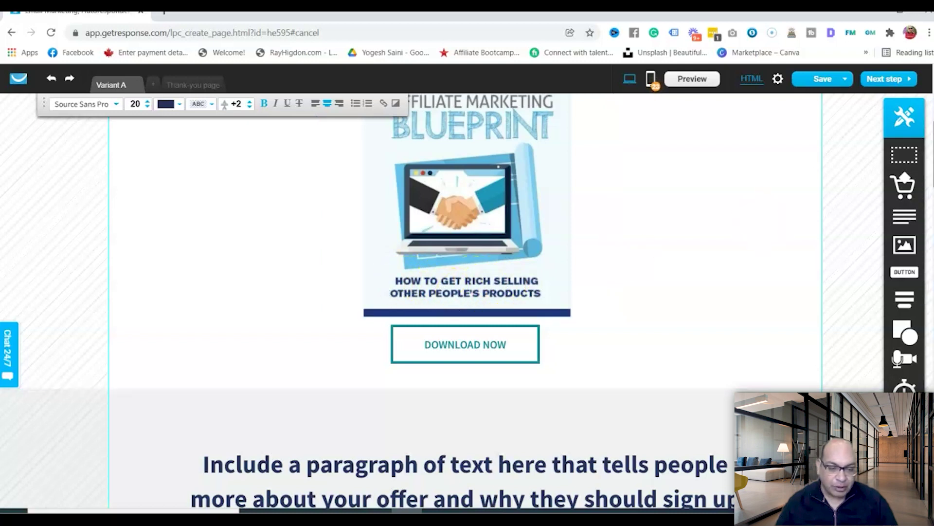
pyautogui.scroll(-4, 287, 232)
# Rewrite the intro paragraph and retitle the lead magnet card 'Affiliate Blue Print' with a beginners-guide subtitle.
pyautogui.click(216, 270)
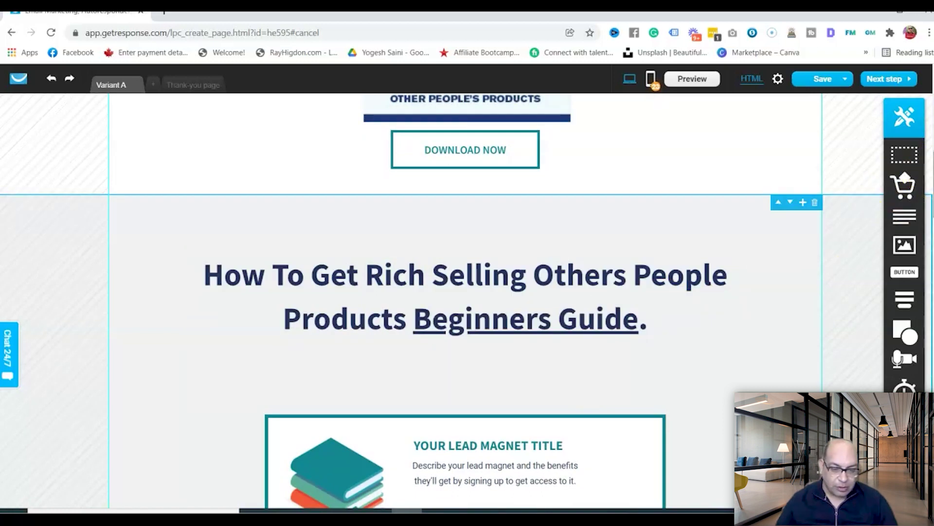
pyautogui.scroll(-4, 782, 236)
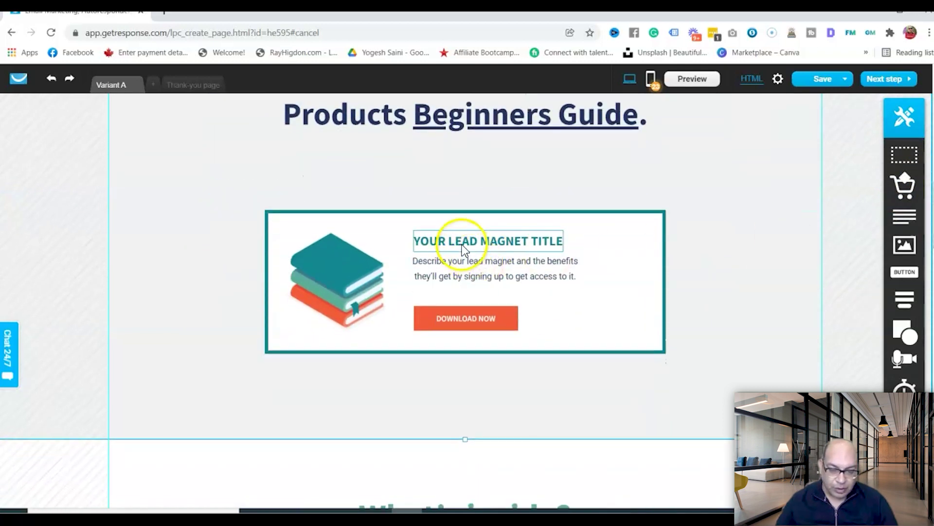
pyautogui.click(463, 246)
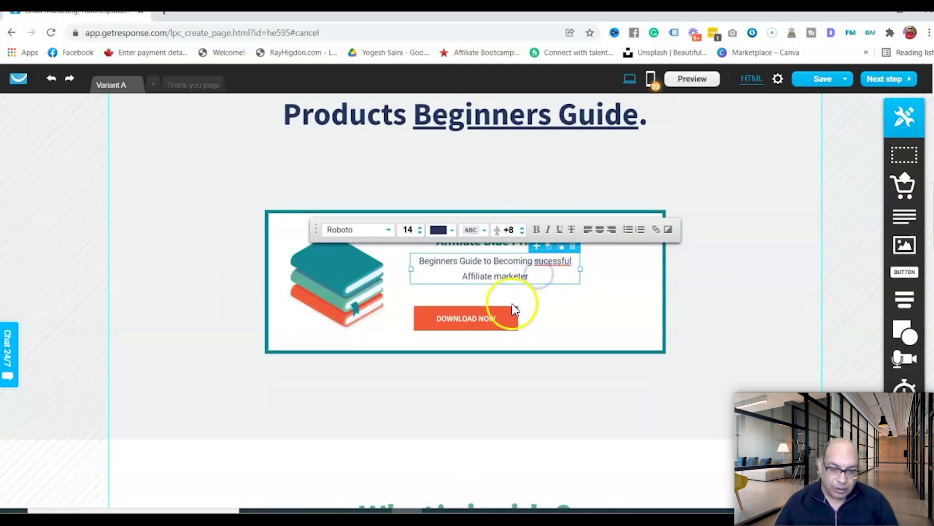
pyautogui.click(491, 325)
pyautogui.doubleClick(490, 324)
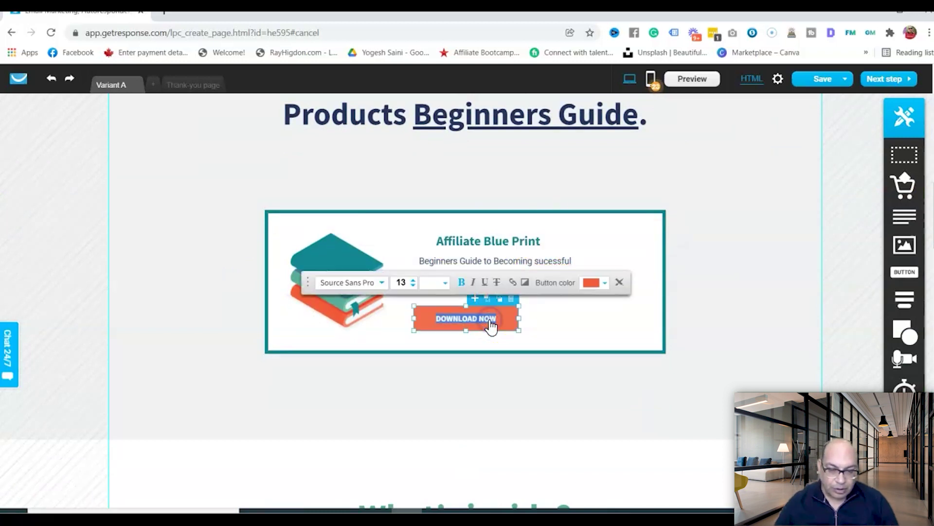
# Link the DOWNLOAD NOW button to the page's Section 4.
pyautogui.click(513, 283)
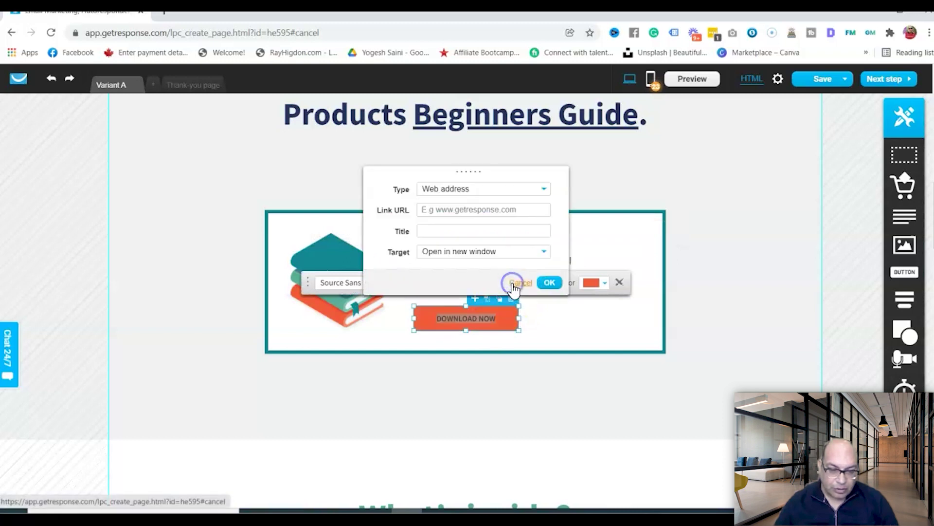
pyautogui.click(481, 195)
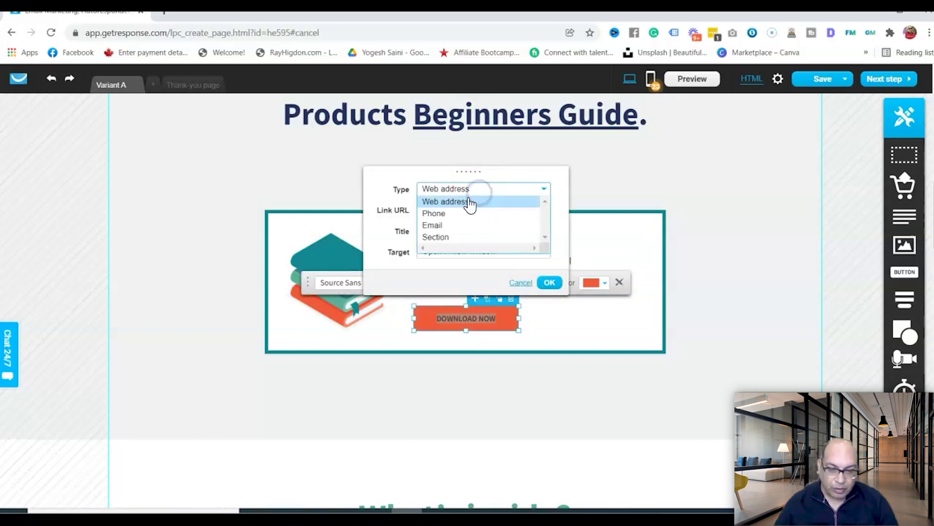
pyautogui.click(451, 238)
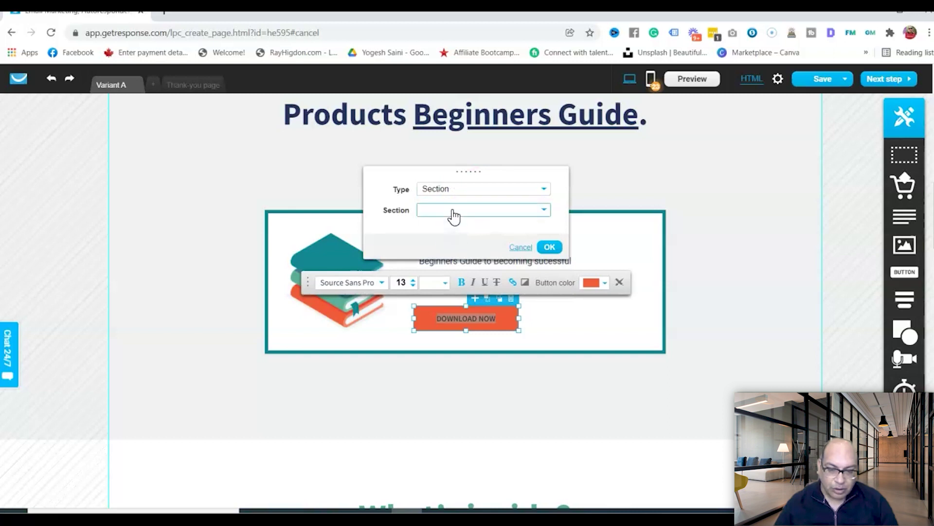
pyautogui.click(450, 209)
pyautogui.click(451, 258)
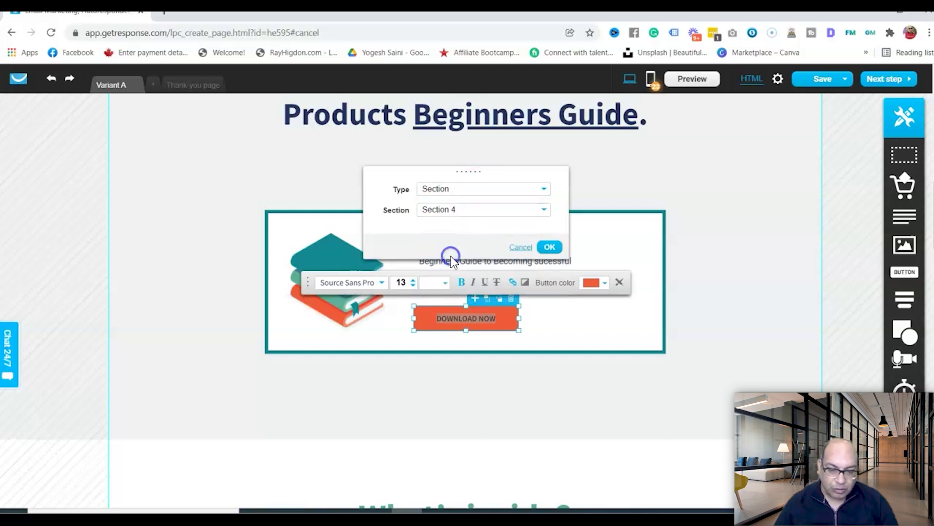
pyautogui.click(546, 248)
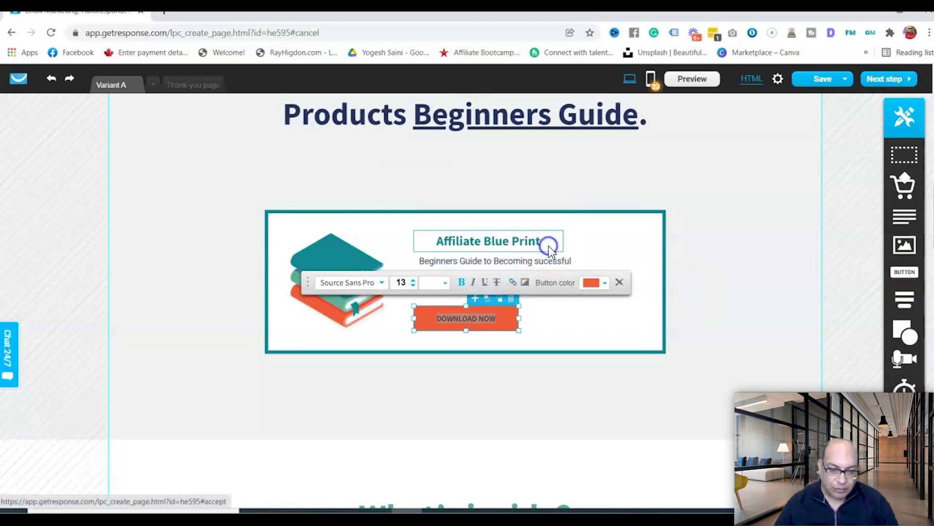
pyautogui.scroll(-9, 419, 302)
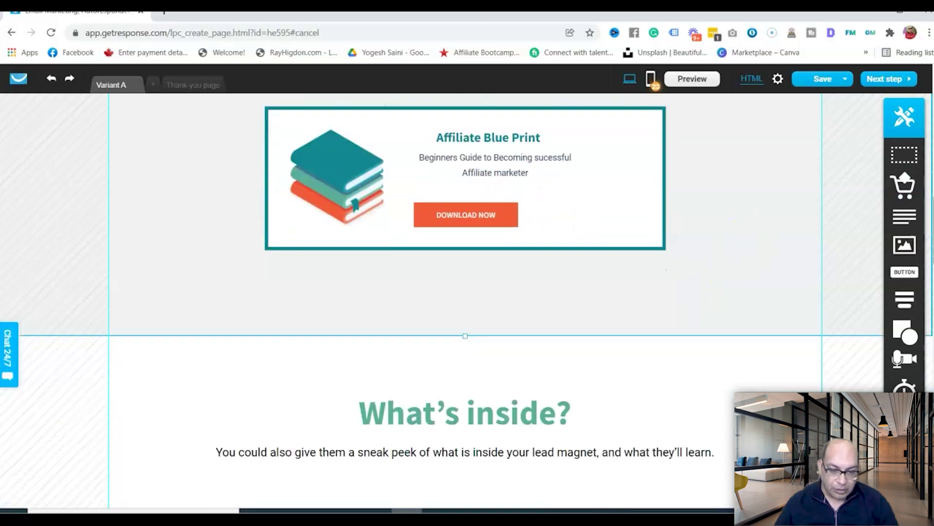
# Swap the Benefit 1 illustration for the woman-at-computer photo and resize it to fit.
pyautogui.scroll(1, 370, 238)
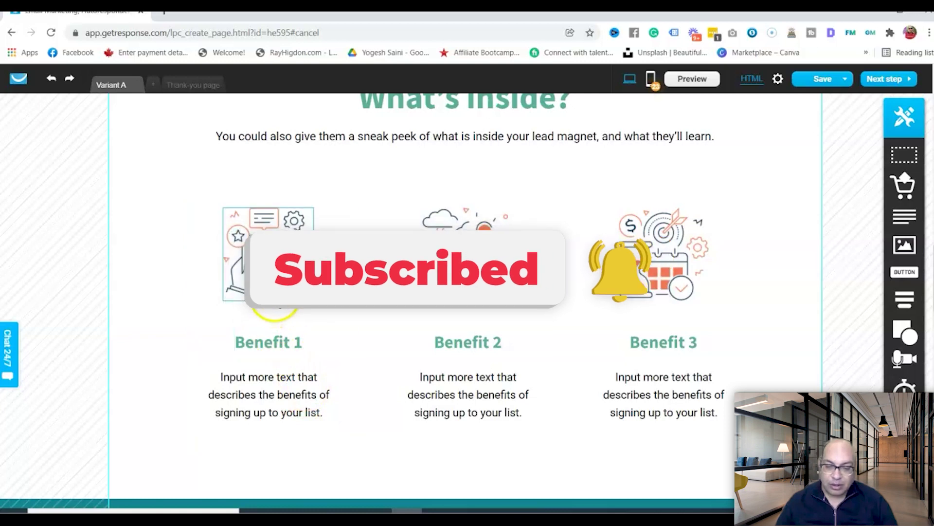
pyautogui.click(273, 281)
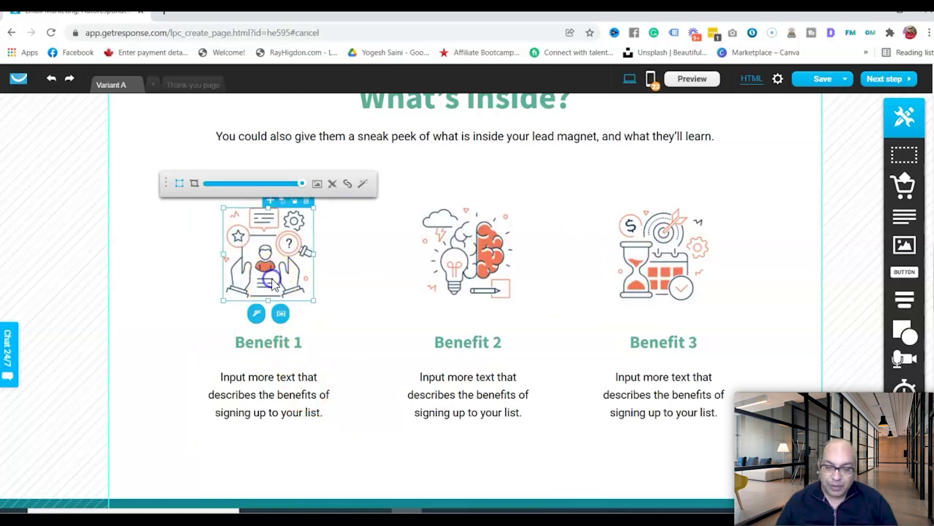
pyautogui.click(315, 183)
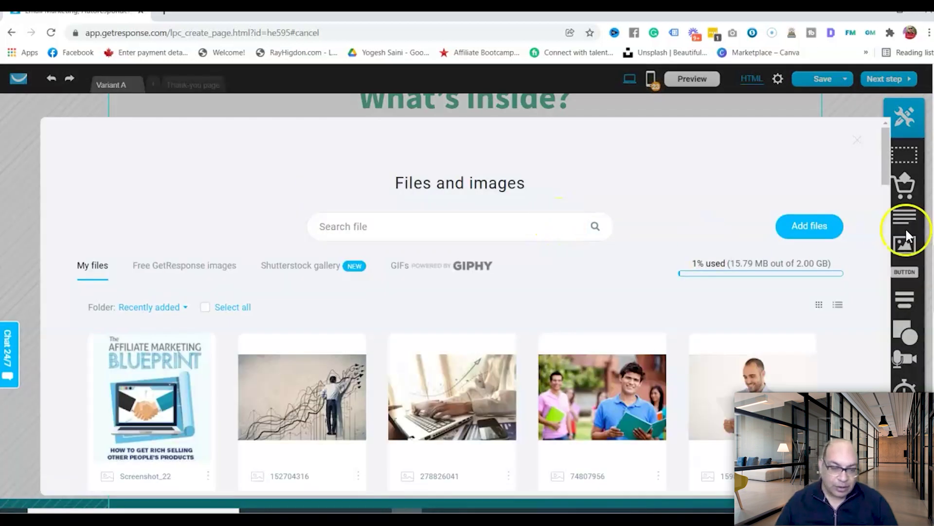
pyautogui.click(857, 139)
pyautogui.click(446, 266)
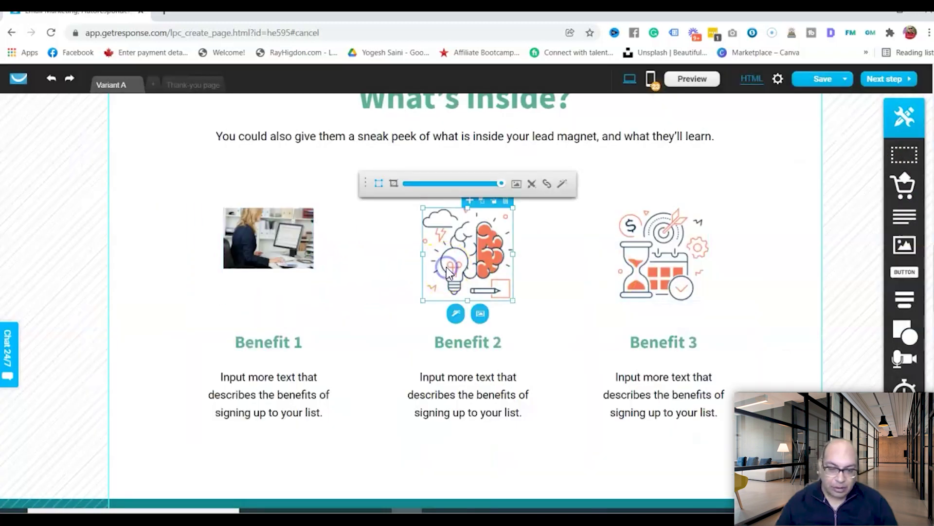
pyautogui.click(291, 267)
pyautogui.moveTo(312, 254); pyautogui.dragTo(327, 254)
pyautogui.moveTo(272, 308)
pyautogui.mouseDown()
pyautogui.moveTo(273, 295)
pyautogui.moveTo(274, 310)
pyautogui.mouseUp()
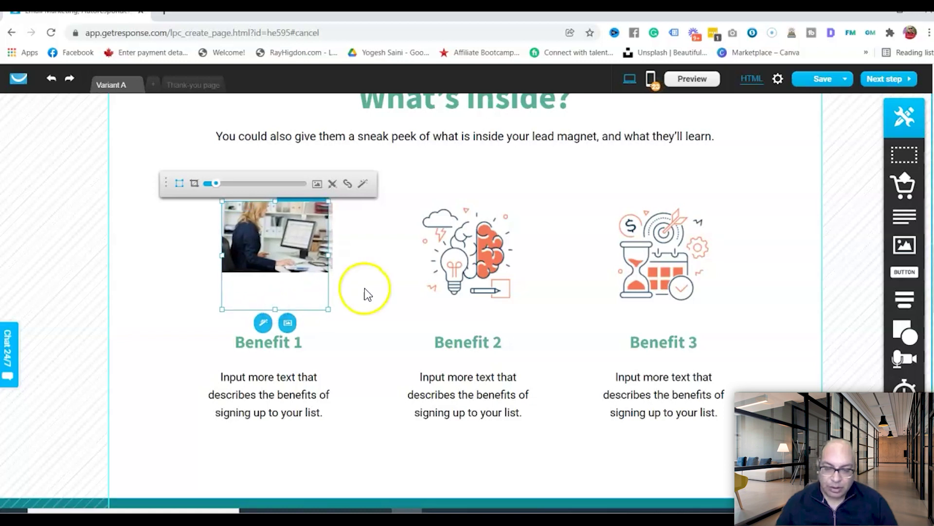
pyautogui.click(364, 288)
# Select the Benefit 1 description text and then the whole Benefit 1 column.
pyautogui.click(286, 378)
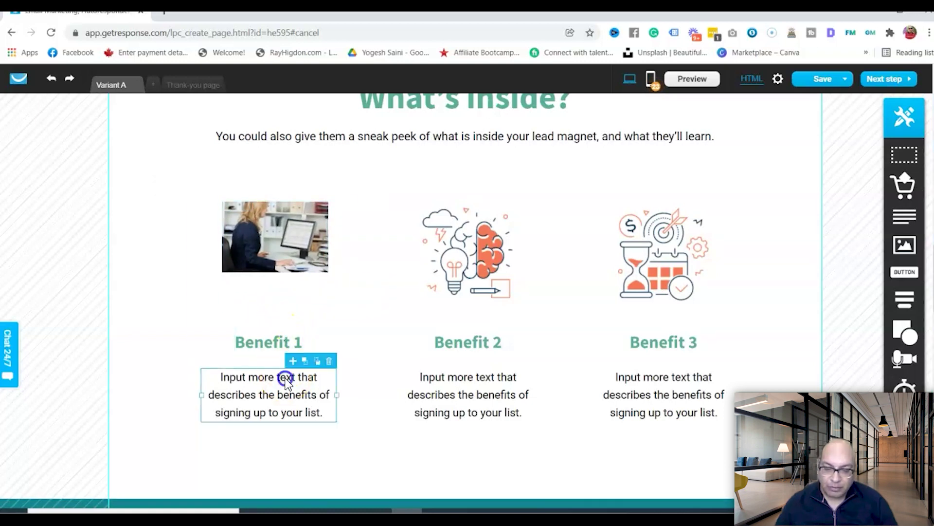
pyautogui.click(285, 379)
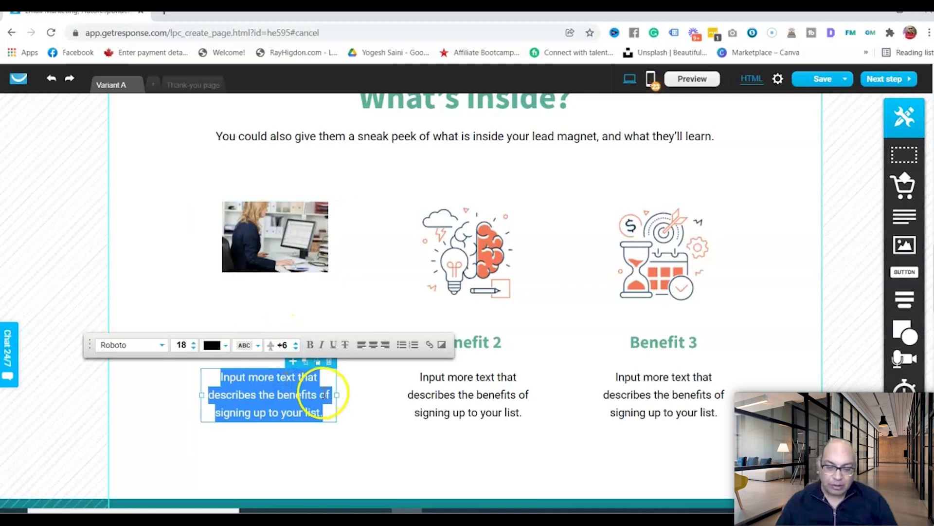
pyautogui.click(354, 392)
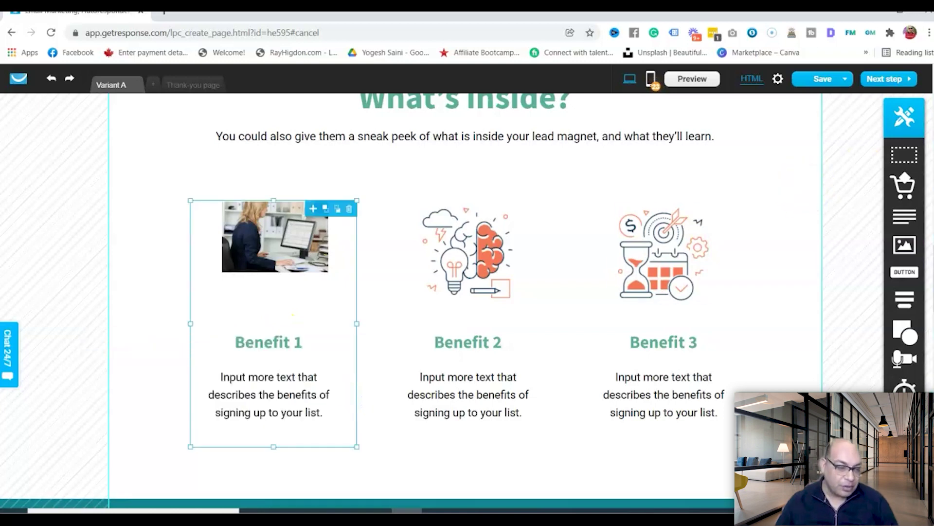
pyautogui.scroll(-6, 656, 214)
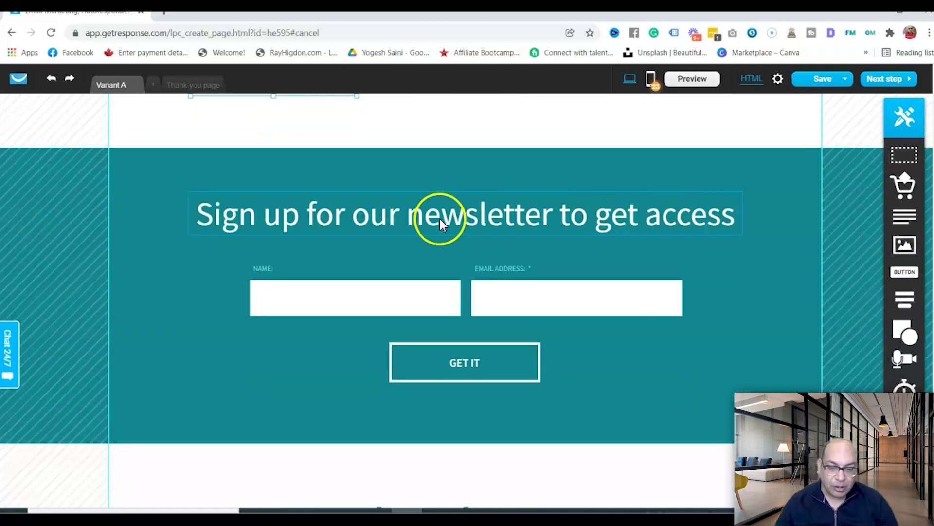
# Select the sign-up heading, email field and GET IT button, then the whole form block.
pyautogui.click(732, 217)
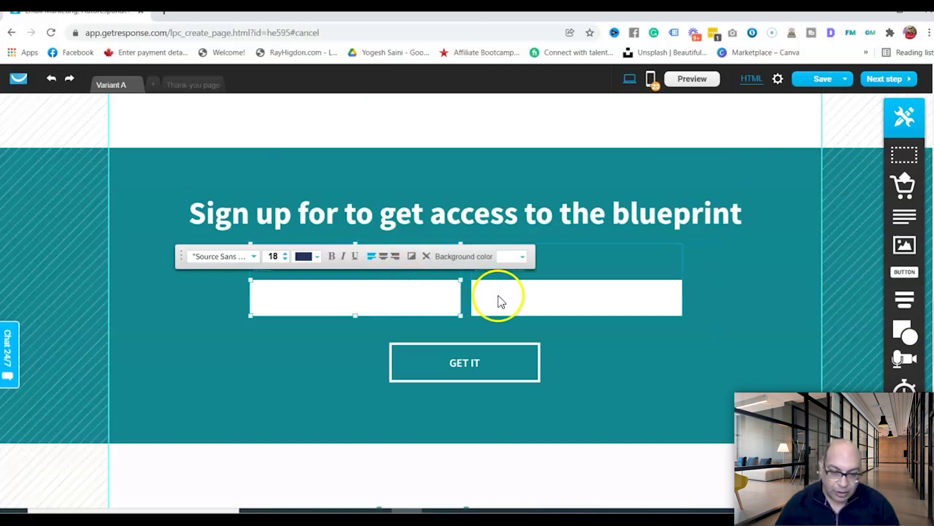
pyautogui.click(498, 295)
pyautogui.click(472, 365)
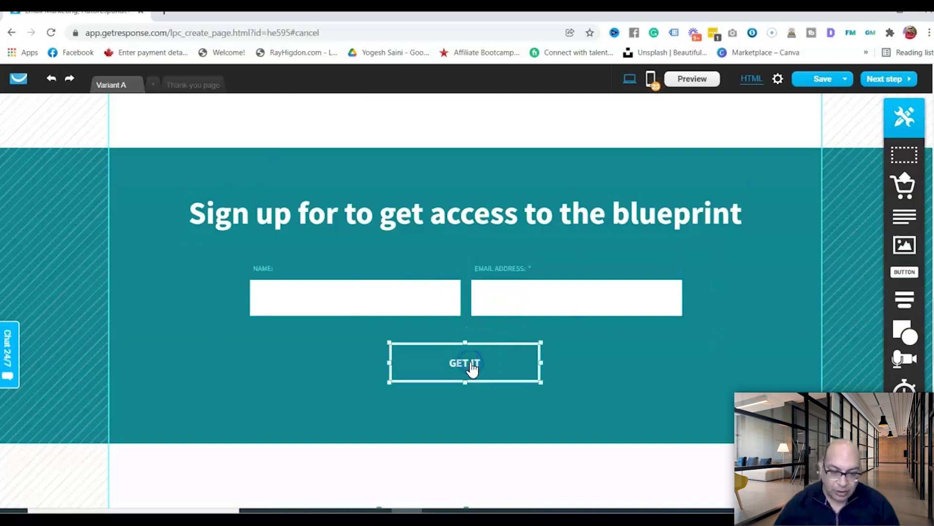
pyautogui.doubleClick(472, 365)
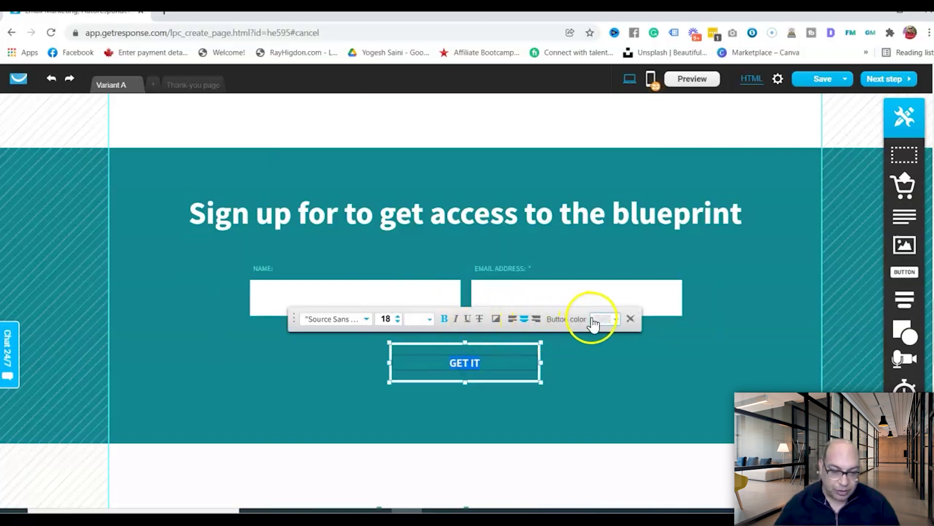
pyautogui.click(538, 361)
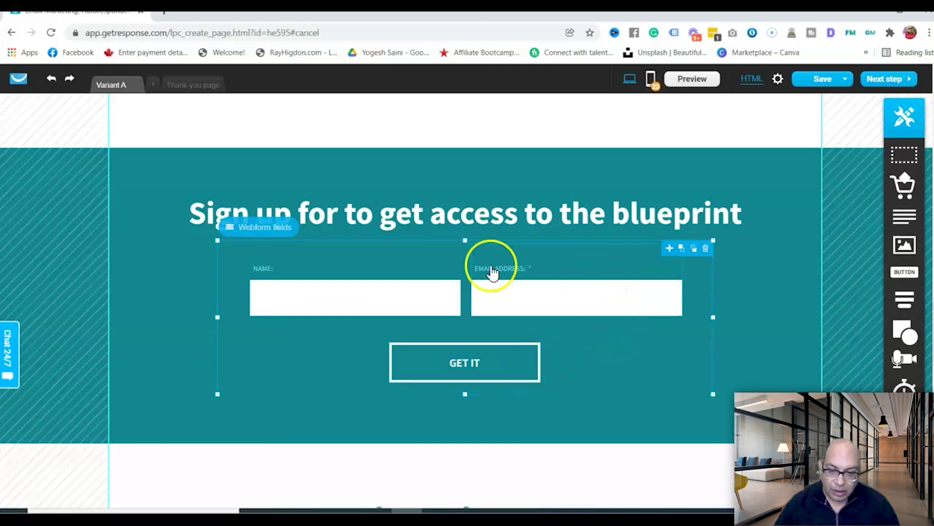
# Set the Your Name form field to Required and confirm the form fields.
pyautogui.click(258, 227)
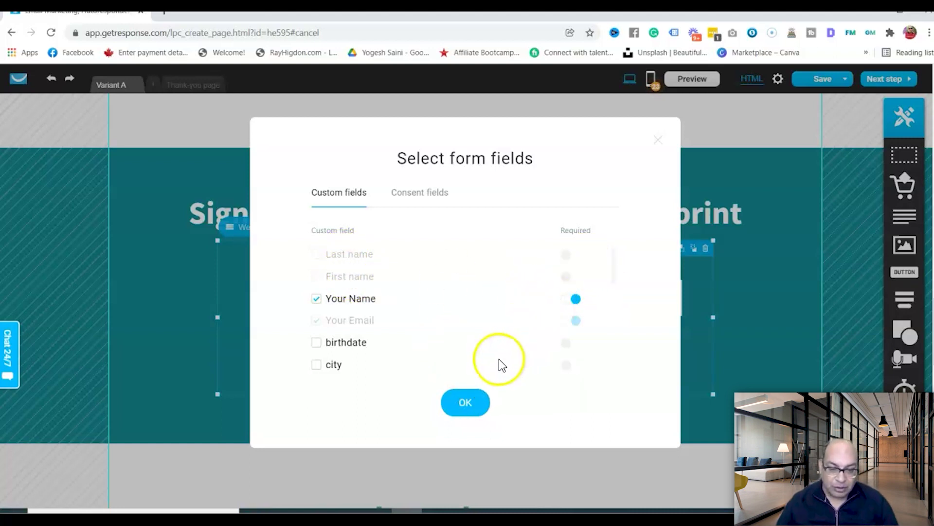
pyautogui.click(465, 402)
pyautogui.click(271, 226)
pyautogui.click(404, 195)
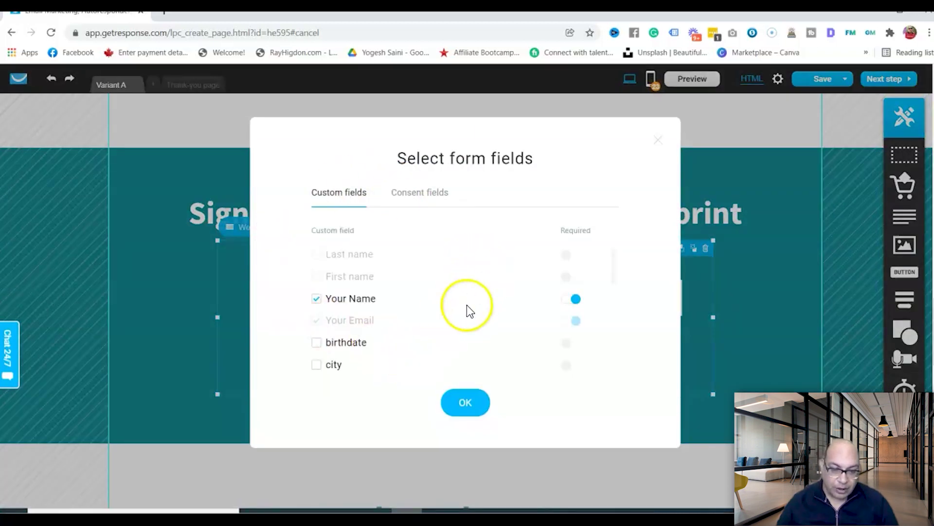
pyautogui.click(465, 402)
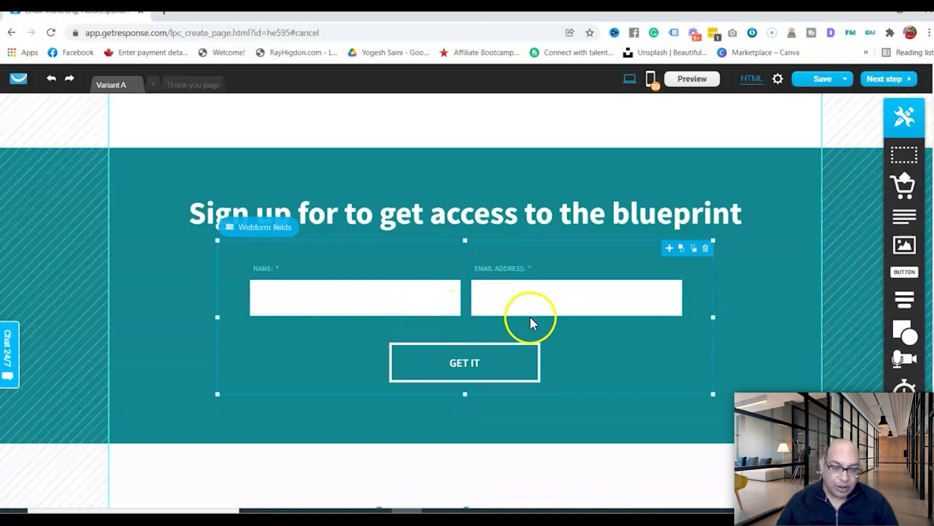
# Edit the GET IT button text and reselect the sign-up form.
pyautogui.click(483, 370)
pyautogui.doubleClick(483, 370)
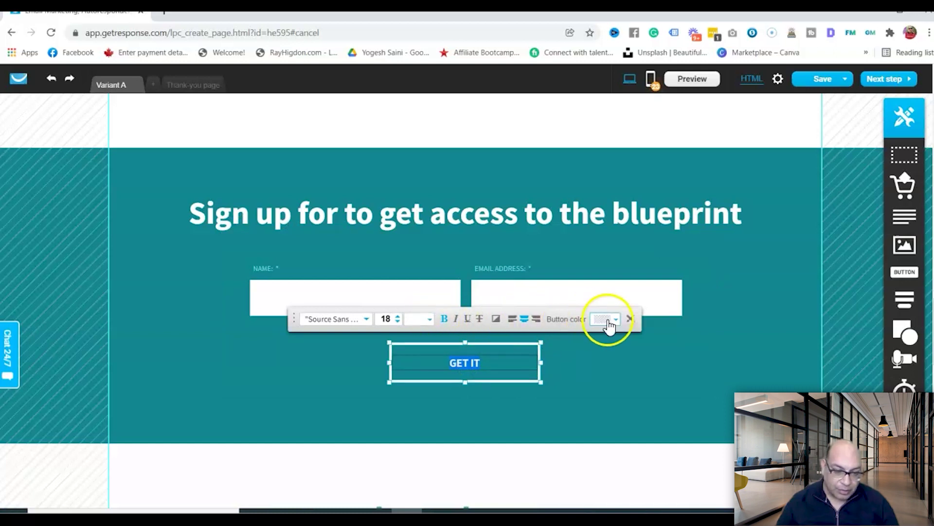
pyautogui.click(577, 401)
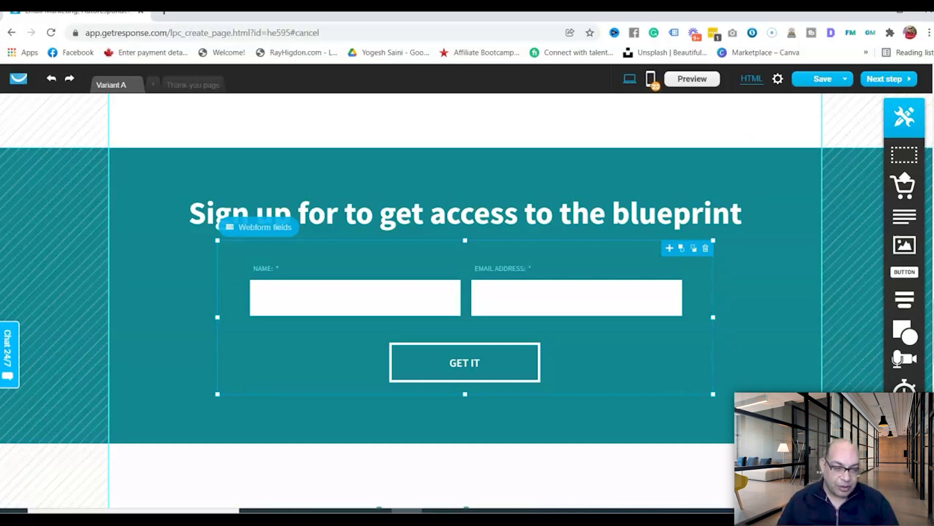
# Delete the What others say and closing-argument sections, and add an empty section below the sign-up form.
pyautogui.scroll(-12, 321, 287)
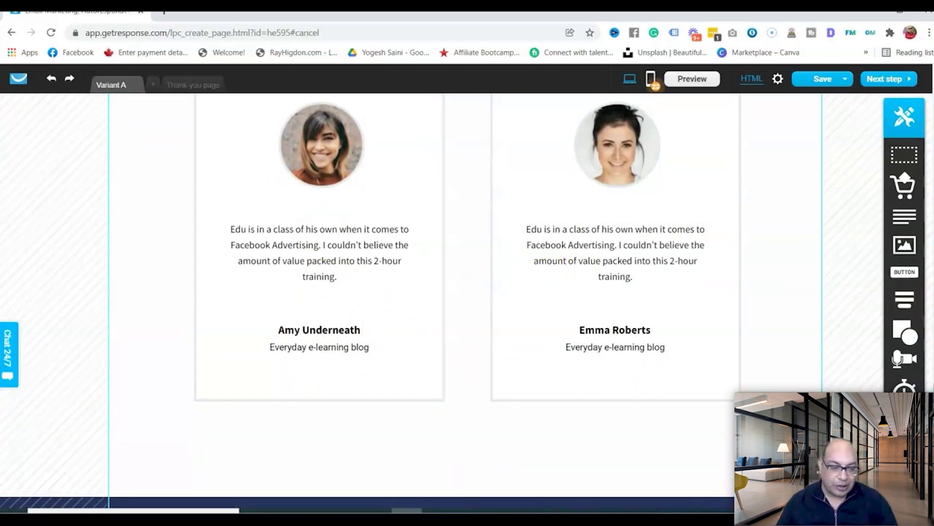
pyautogui.scroll(5, 467, 292)
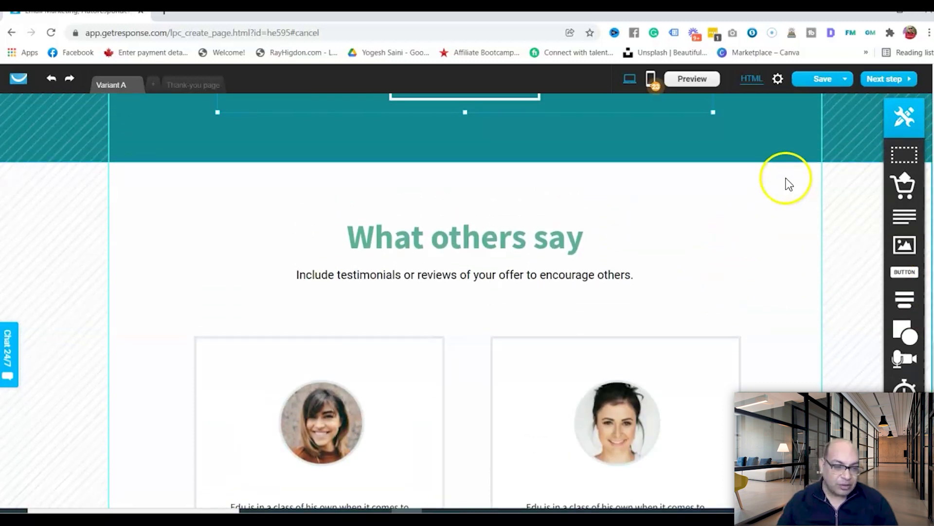
pyautogui.click(815, 169)
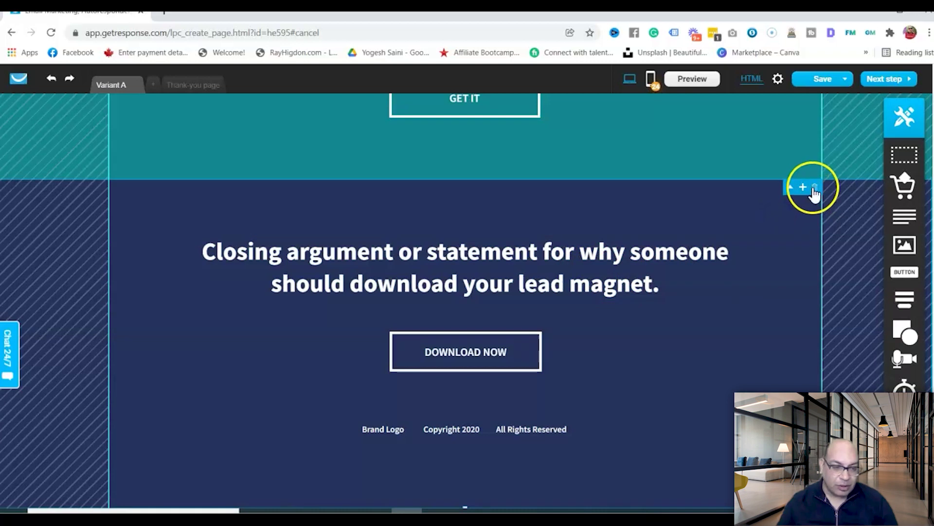
pyautogui.click(814, 188)
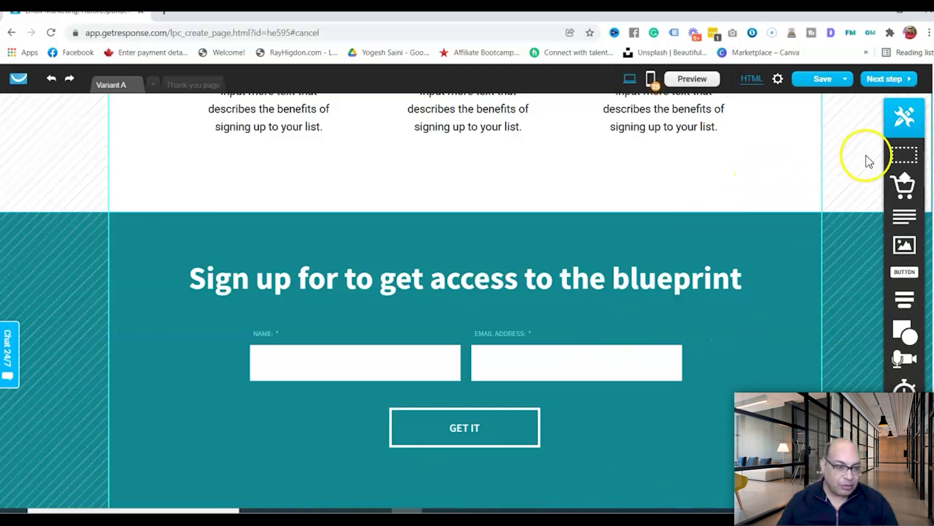
pyautogui.moveTo(902, 152); pyautogui.dragTo(429, 506)
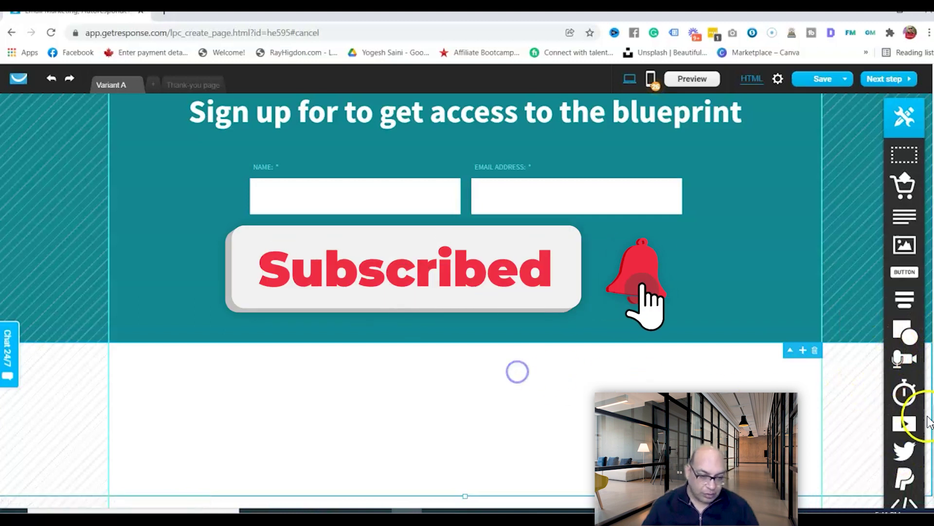
# Set the new section's background to light green #5CB09D and drag in a Facebook Like button.
pyautogui.click(903, 448)
pyautogui.click(626, 361)
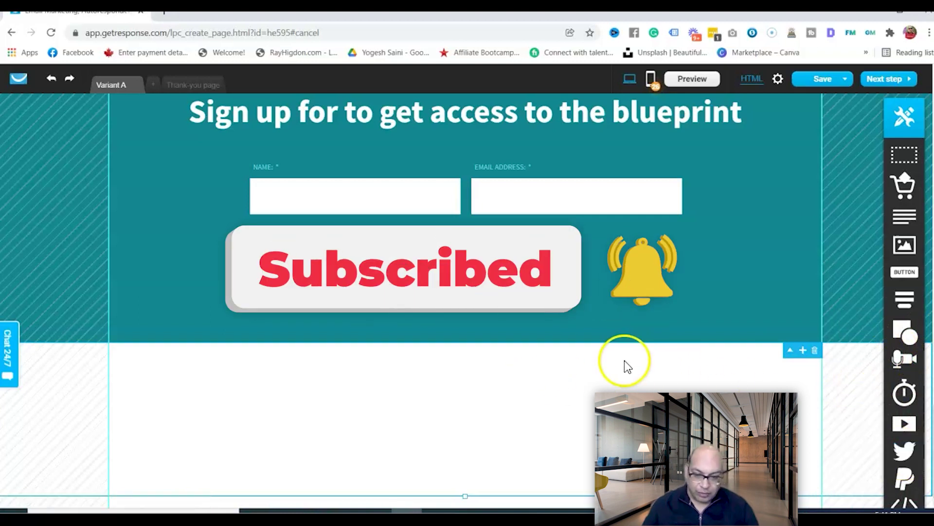
pyautogui.moveTo(464, 214)
pyautogui.mouseDown()
pyautogui.moveTo(463, 202)
pyautogui.moveTo(463, 240)
pyautogui.mouseUp()
pyautogui.click(462, 242)
pyautogui.click(589, 321)
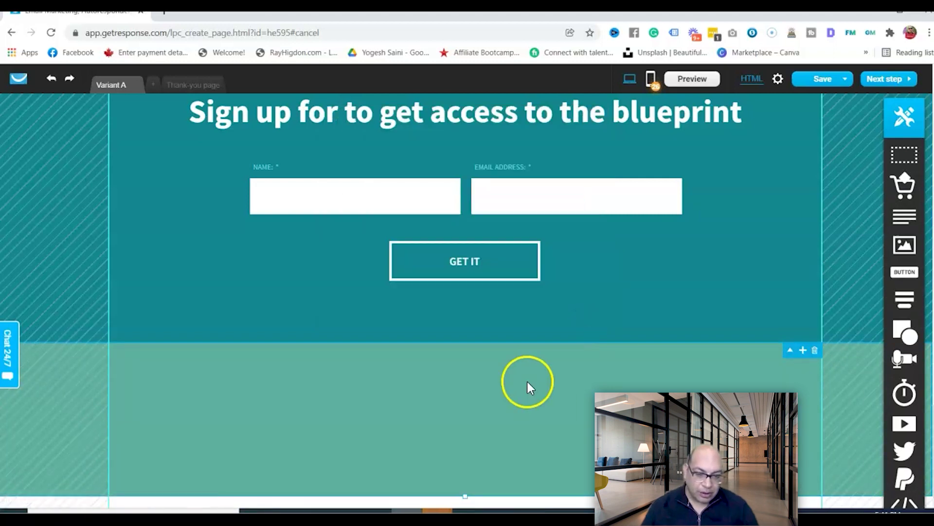
pyautogui.moveTo(894, 445)
pyautogui.moveTo(852, 406); pyautogui.dragTo(422, 381)
# Line up Facebook Like, Tweet and Pin it buttons in one row at the section's bottom.
pyautogui.moveTo(342, 374); pyautogui.dragTo(337, 369)
pyautogui.moveTo(903, 445)
pyautogui.moveTo(853, 428); pyautogui.dragTo(387, 369)
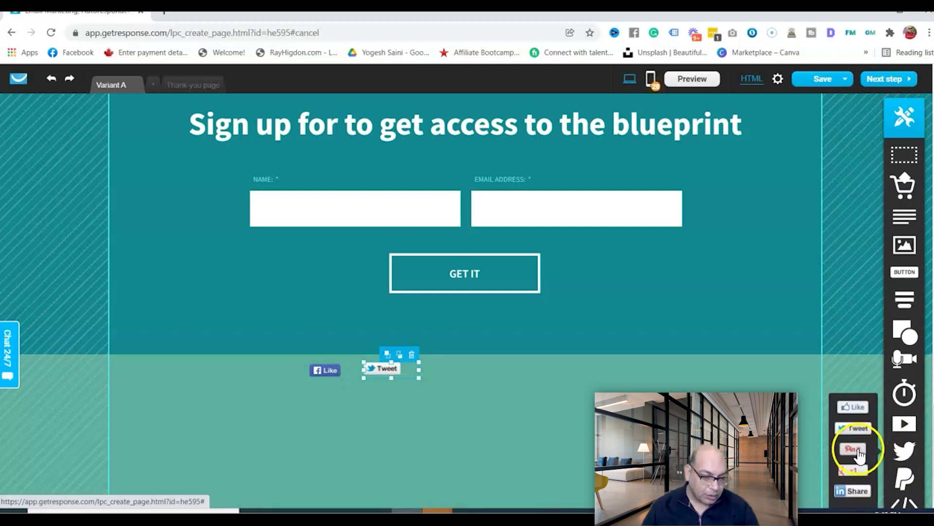
pyautogui.moveTo(859, 455); pyautogui.dragTo(444, 487)
pyautogui.click(372, 487)
pyautogui.moveTo(372, 486); pyautogui.dragTo(372, 483)
pyautogui.moveTo(326, 369); pyautogui.dragTo(307, 485)
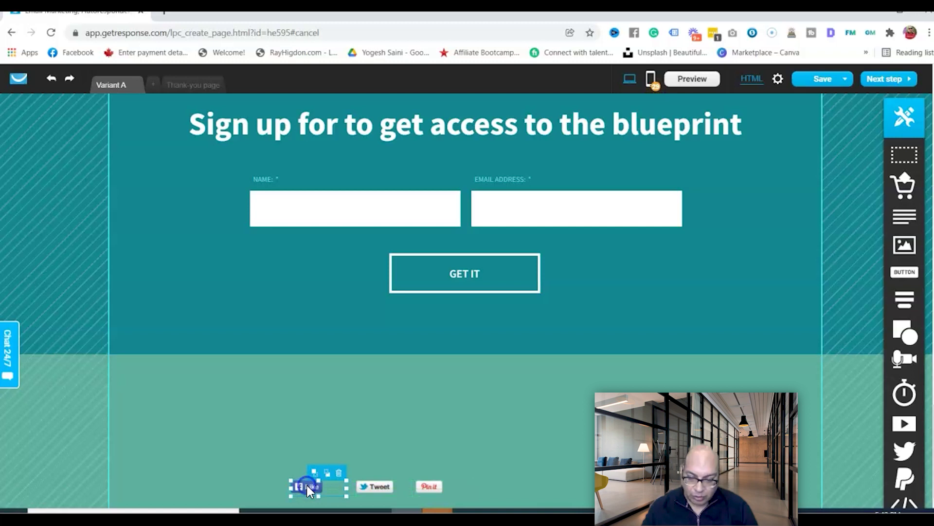
pyautogui.click(457, 434)
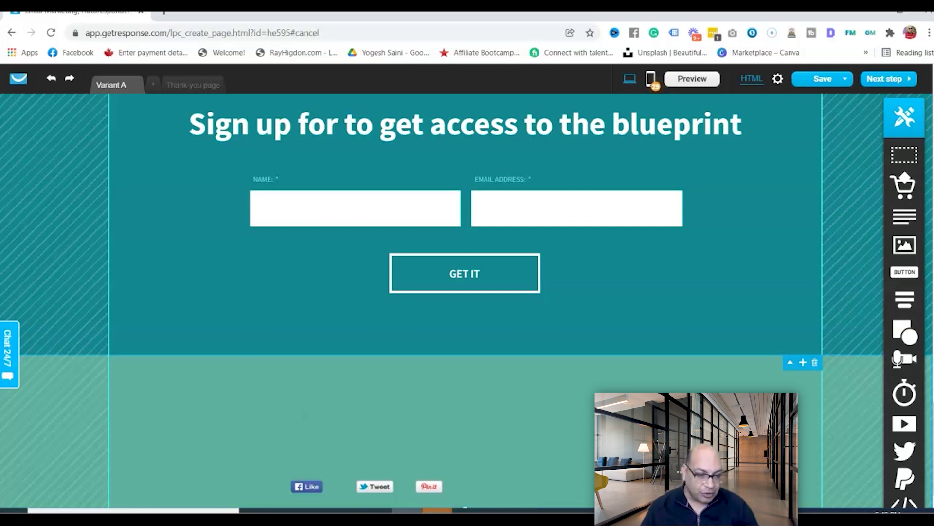
pyautogui.scroll(-1, 481, 396)
# Place the Utilize Your Business banner above the social buttons, shrink it, then add a countdown timer.
pyautogui.click(380, 371)
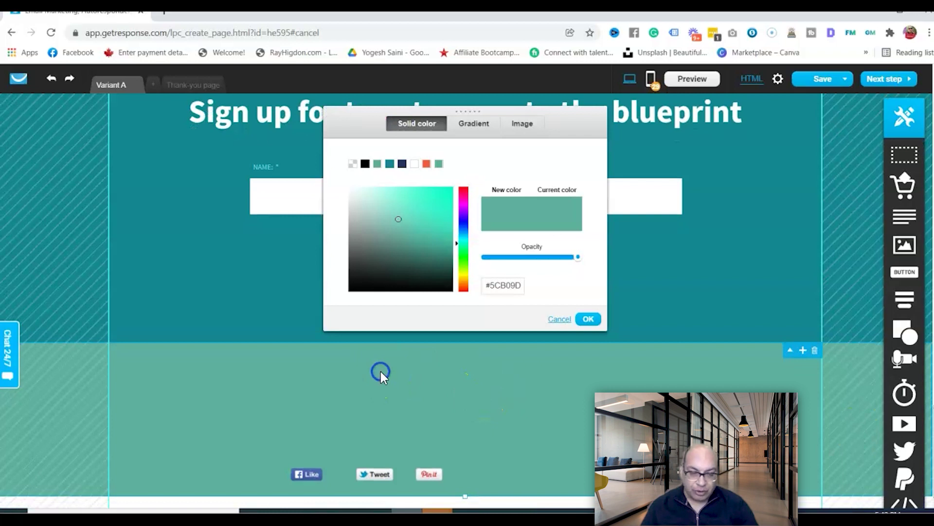
pyautogui.moveTo(904, 245); pyautogui.dragTo(370, 417)
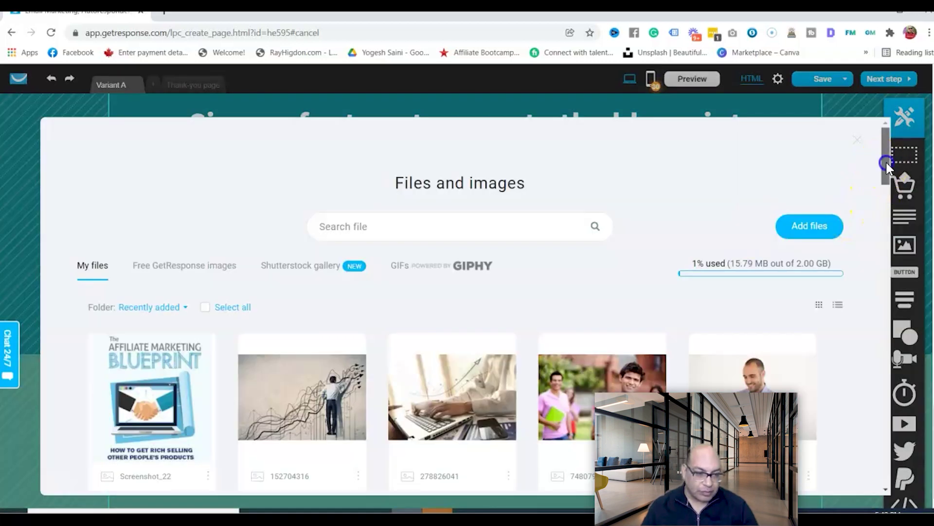
pyautogui.moveTo(885, 161); pyautogui.dragTo(895, 369)
pyautogui.click(450, 301)
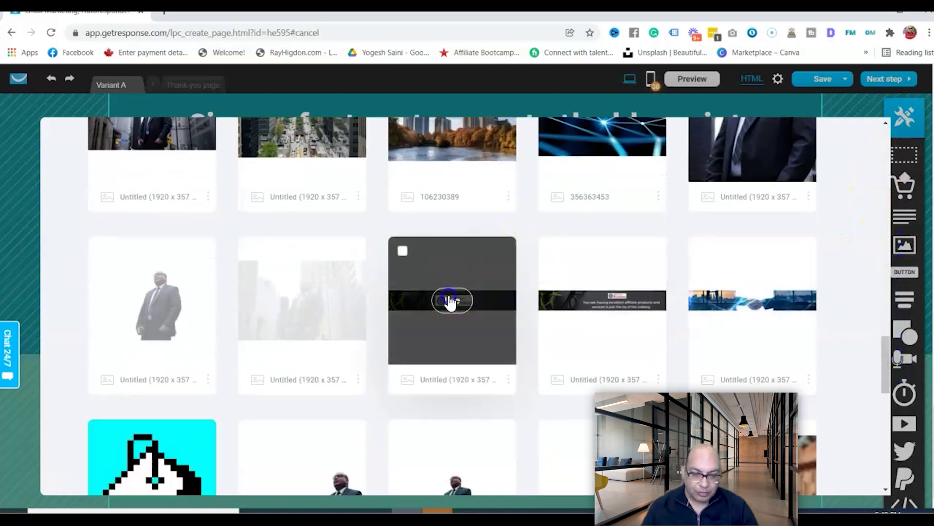
pyautogui.click(398, 374)
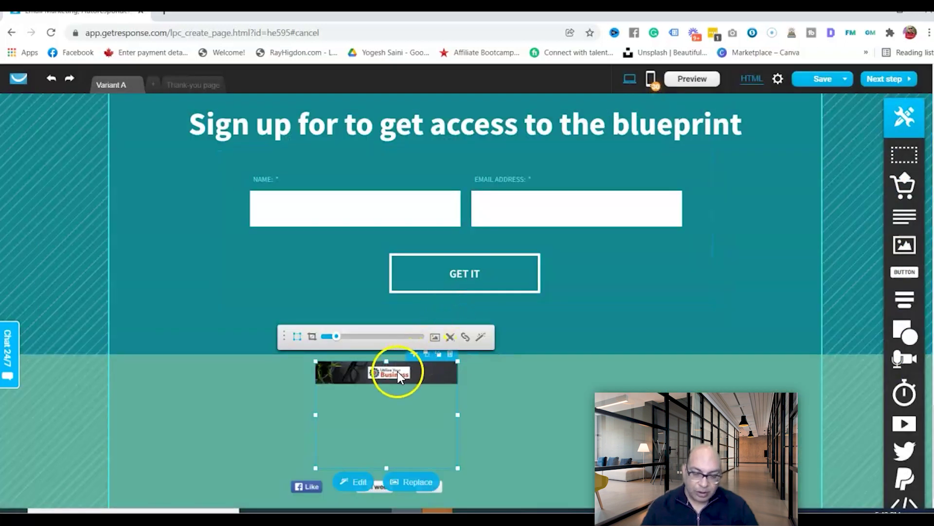
pyautogui.moveTo(385, 464)
pyautogui.mouseDown()
pyautogui.moveTo(385, 407)
pyautogui.moveTo(384, 446)
pyautogui.mouseUp()
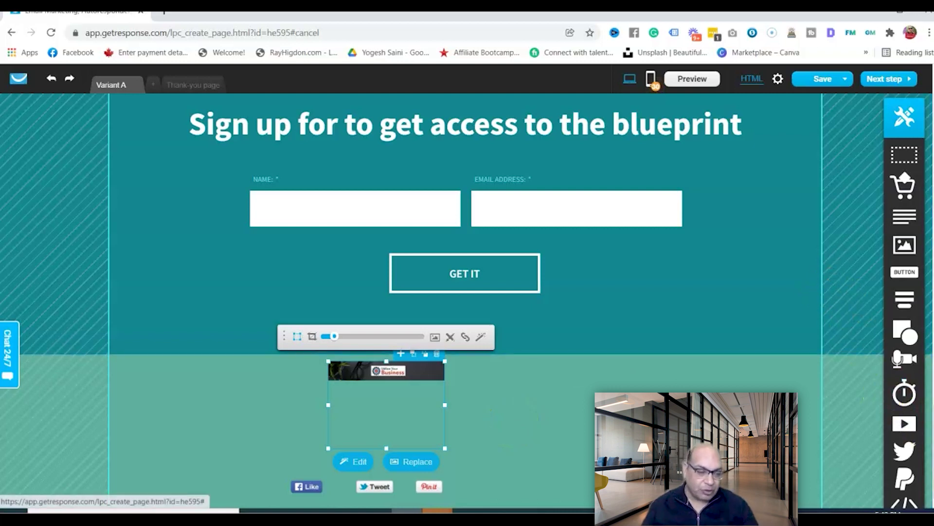
pyautogui.moveTo(905, 393); pyautogui.dragTo(476, 329)
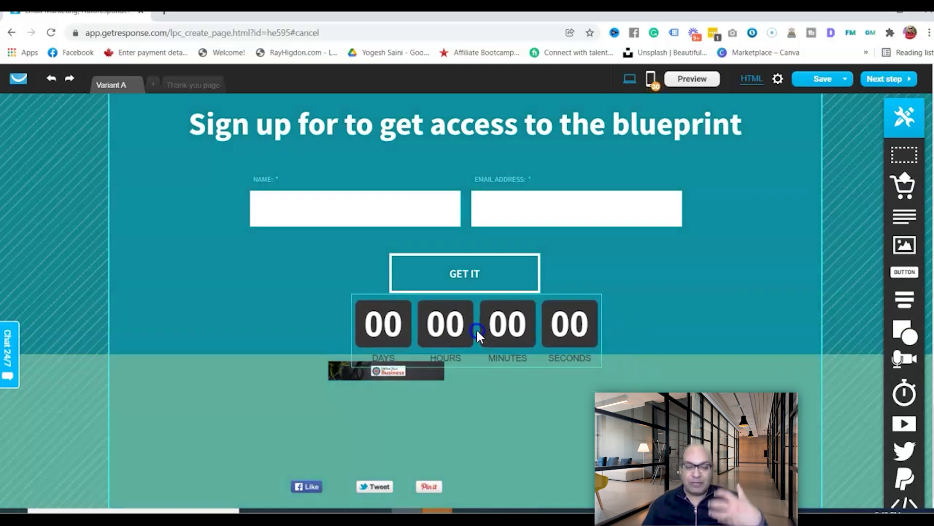
# Cancel the countdown timer setup and delete the timer from below GET IT.
pyautogui.moveTo(476, 328); pyautogui.dragTo(588, 332)
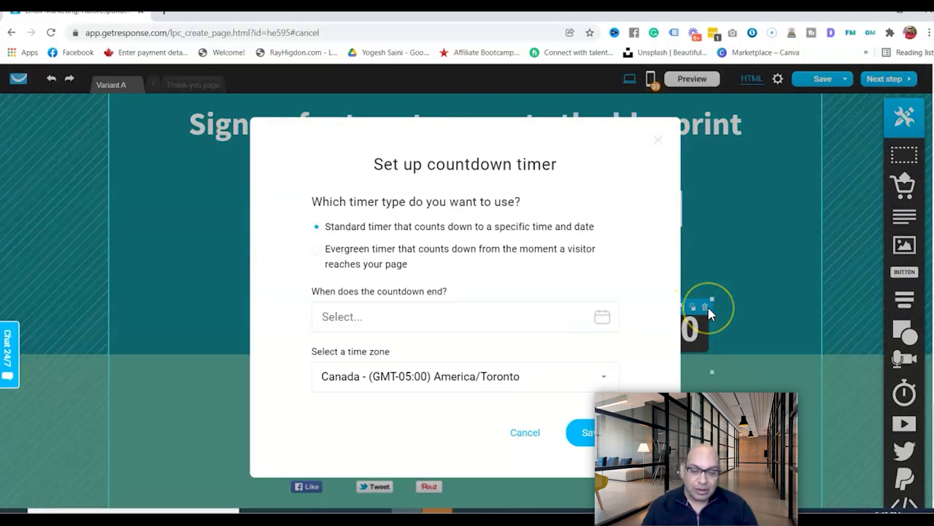
pyautogui.click(707, 305)
pyautogui.click(705, 306)
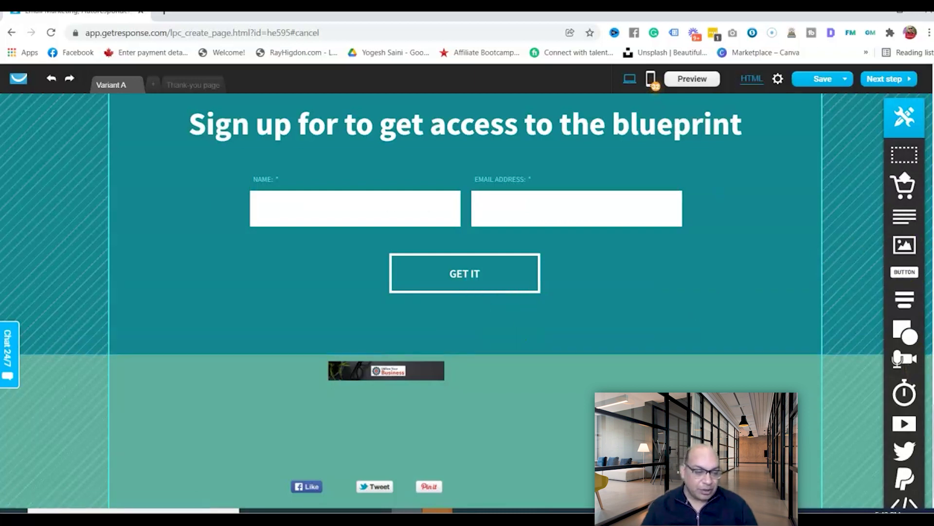
pyautogui.scroll(15, 464, 302)
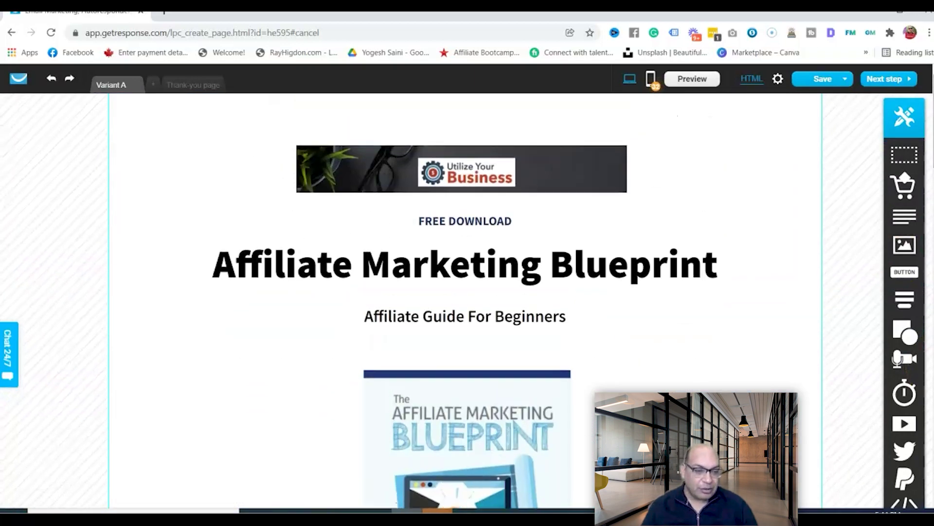
# Return from Next step to the thank-you page, select its BRAND LOGO, and switch to desktop layout.
pyautogui.click(875, 80)
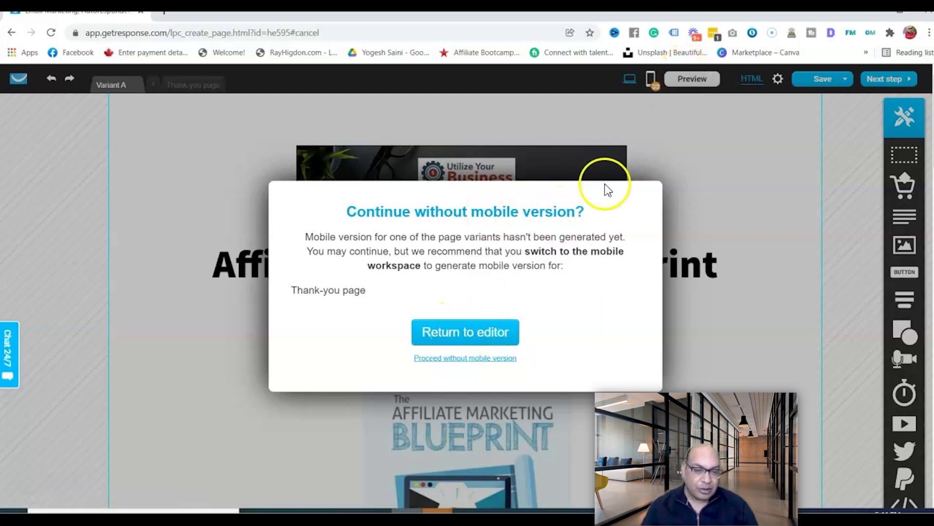
pyautogui.click(466, 333)
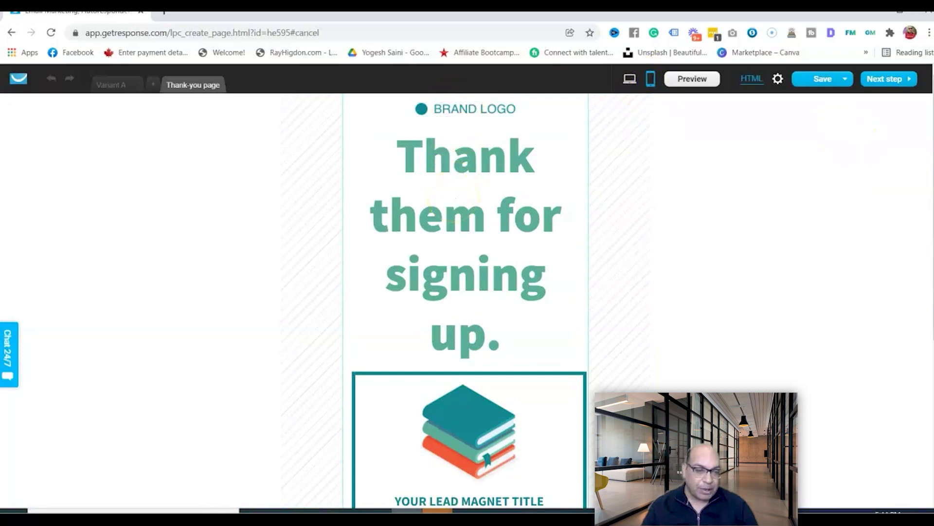
pyautogui.scroll(-5, 465, 300)
pyautogui.scroll(5, 466, 300)
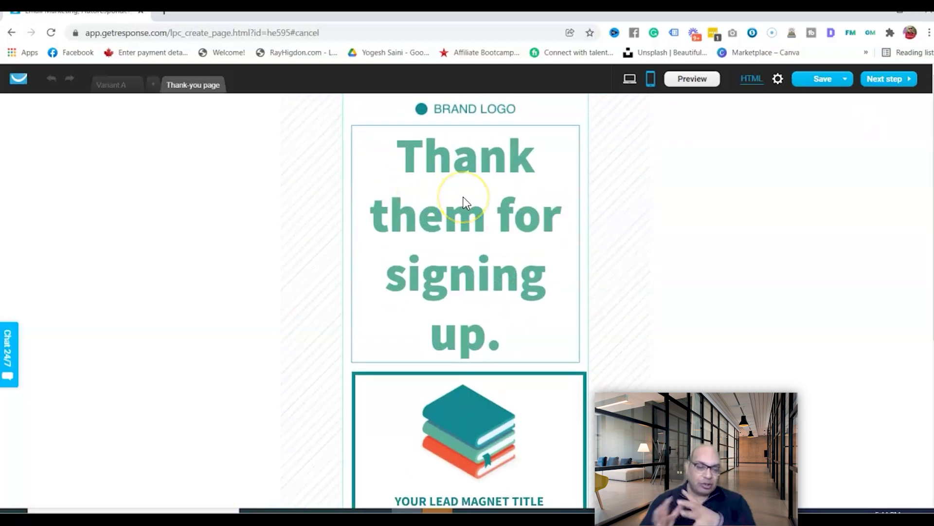
pyautogui.click(463, 111)
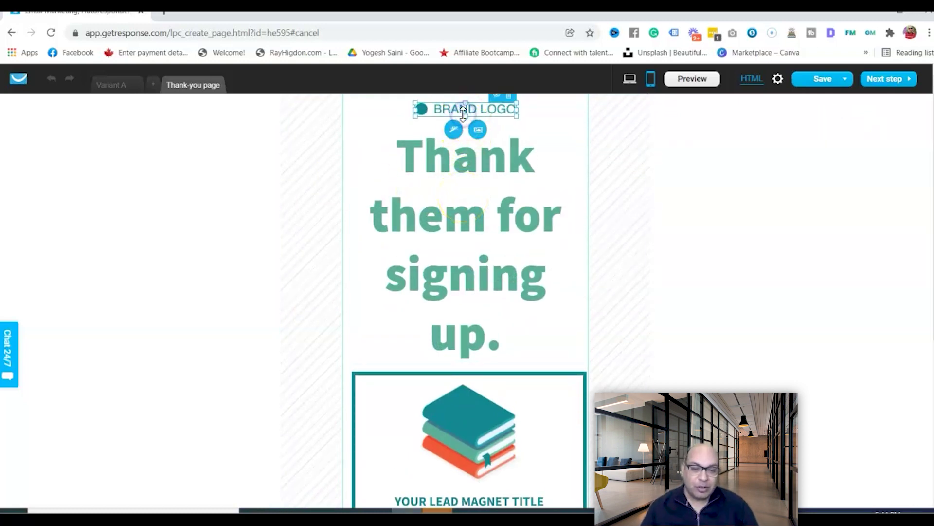
pyautogui.click(630, 80)
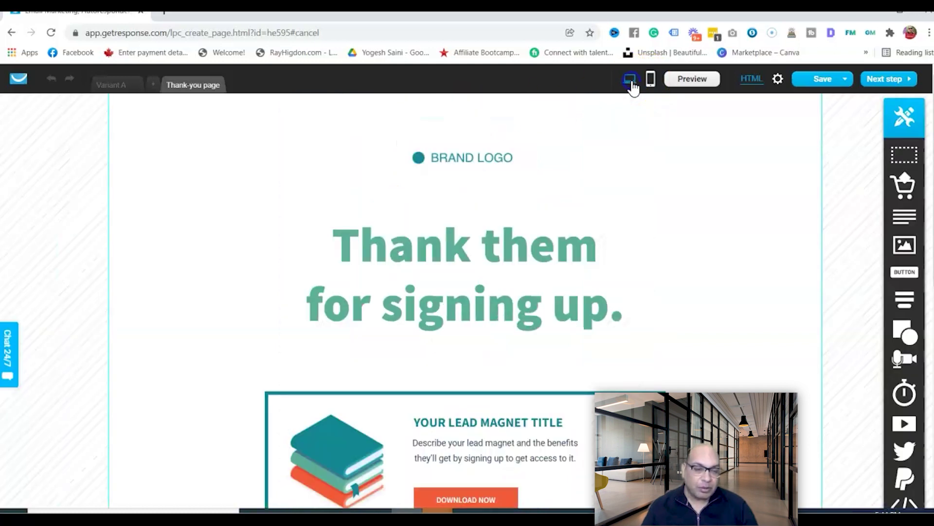
# Enter the SEO description 'Beginners guide to affiliate marketing' in the landing page settings.
pyautogui.click(876, 83)
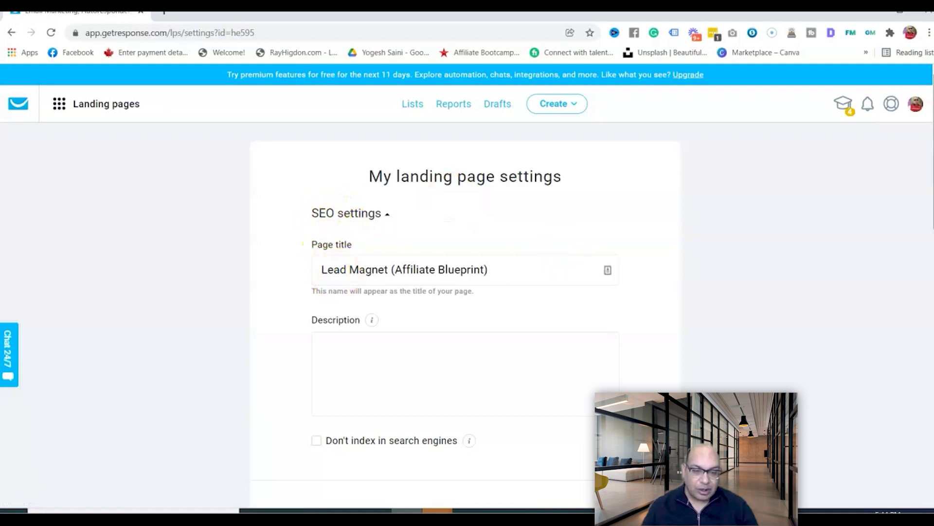
pyautogui.scroll(-2, 303, 243)
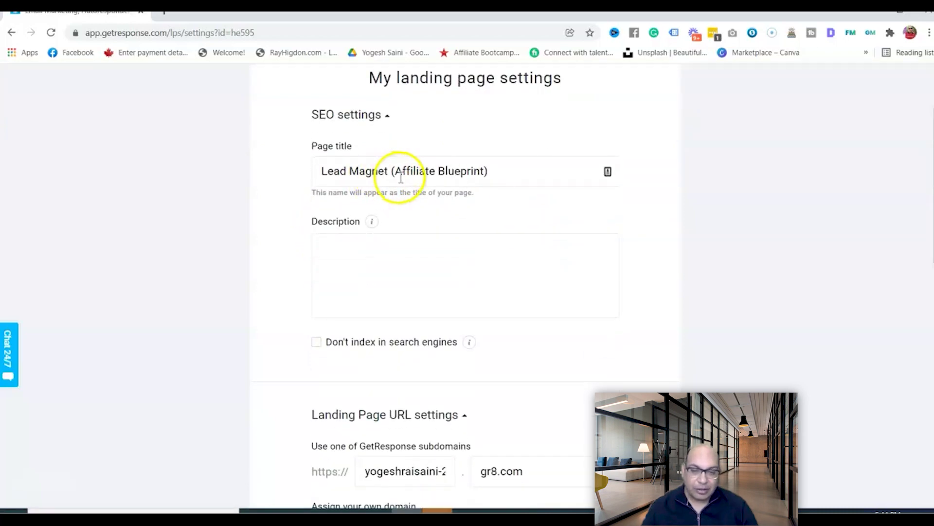
pyautogui.click(326, 253)
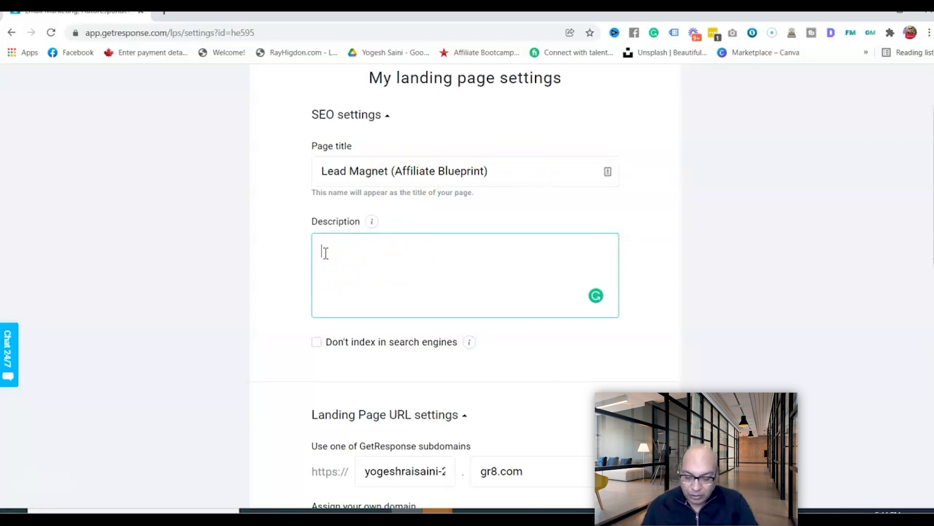
pyautogui.write('Beginners guide to affiliate marketing')
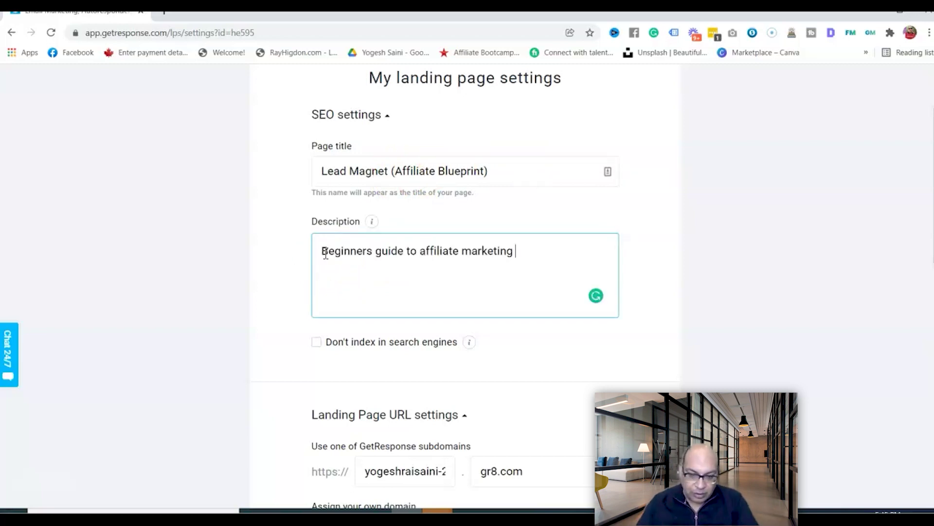
# Review the available domains under Landing Page URL settings, leaving gr8.com unchanged.
pyautogui.scroll(-3, 340, 233)
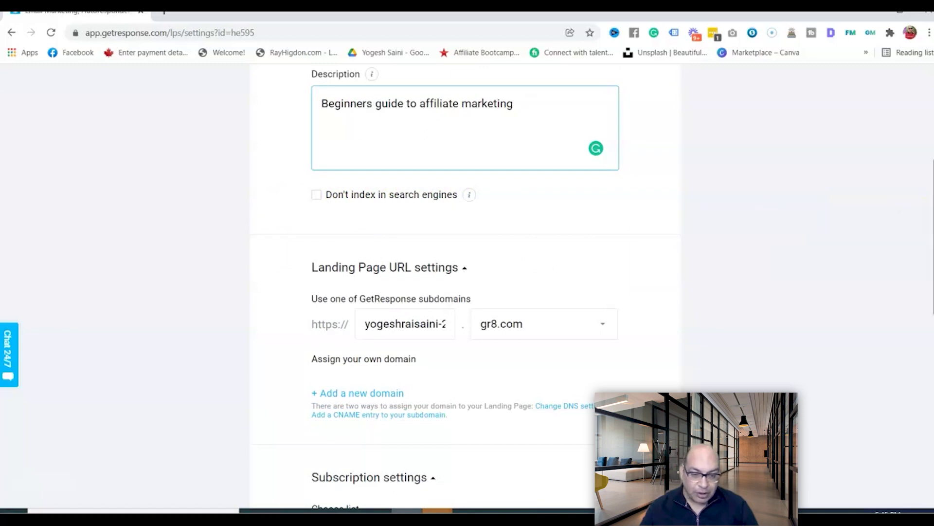
pyautogui.scroll(-2, 466, 287)
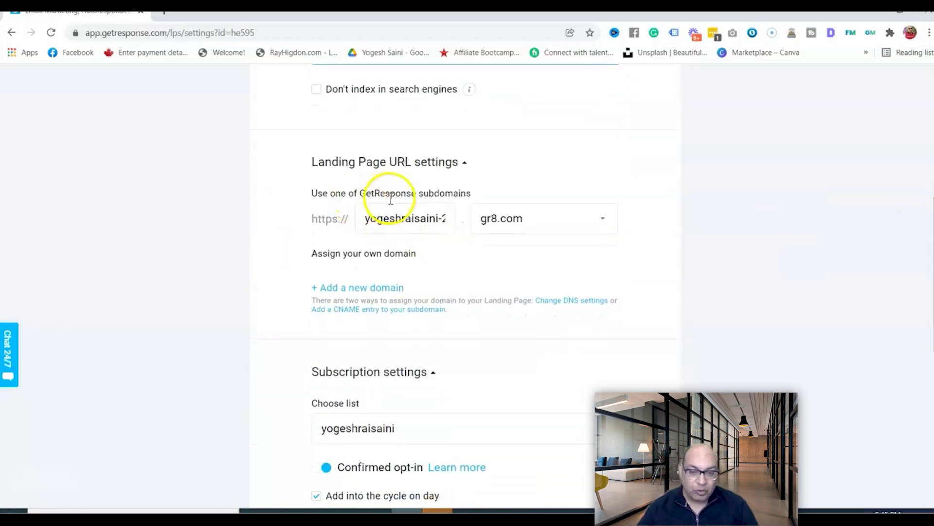
pyautogui.click(592, 223)
pyautogui.click(602, 222)
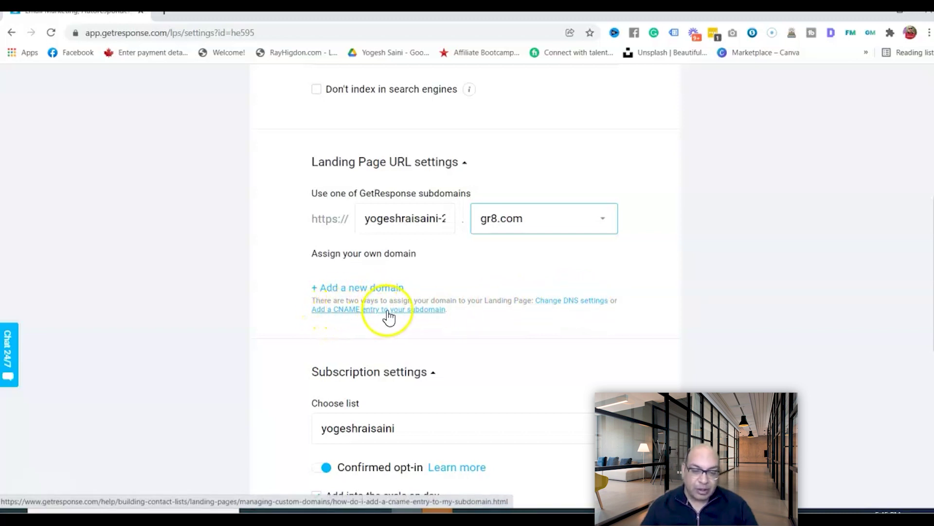
# Skim the 'How do I change the DNS settings?' help article, then close its tab.
pyautogui.click(591, 302)
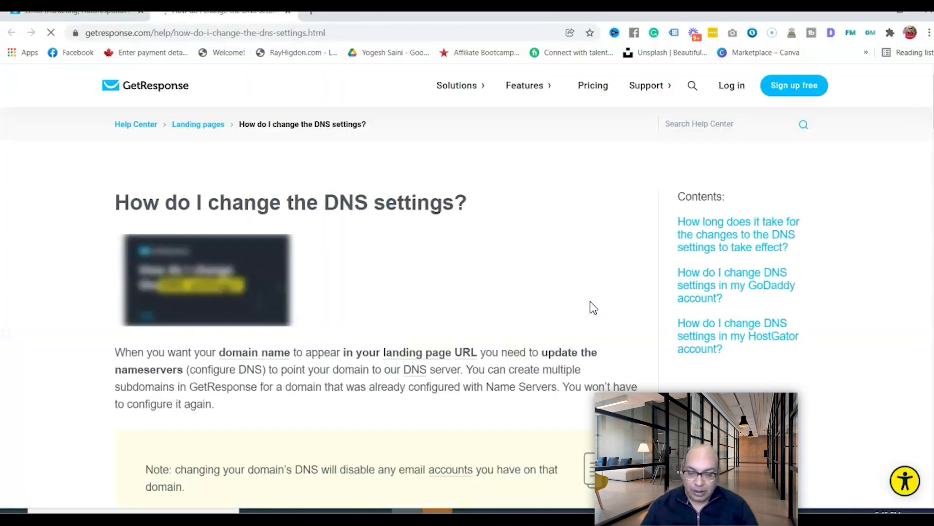
pyautogui.scroll(-7, 29, 156)
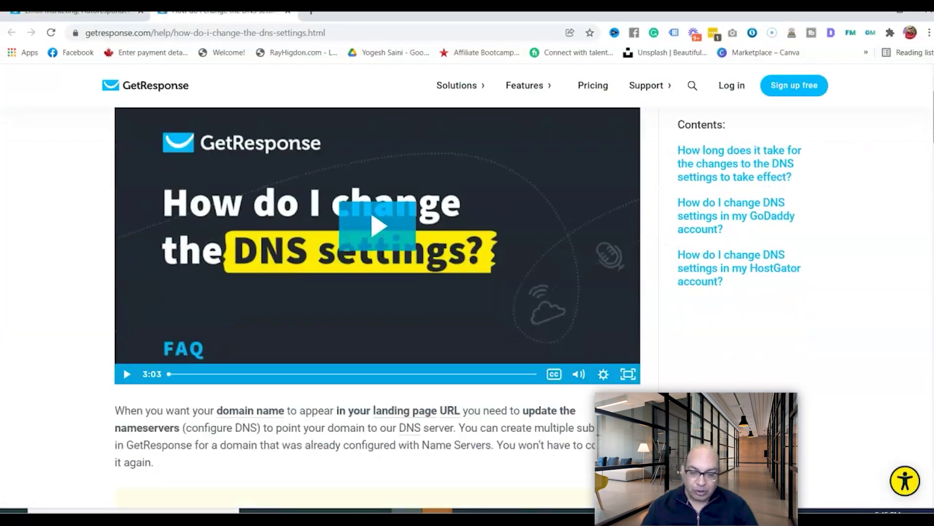
pyautogui.scroll(7, 30, 156)
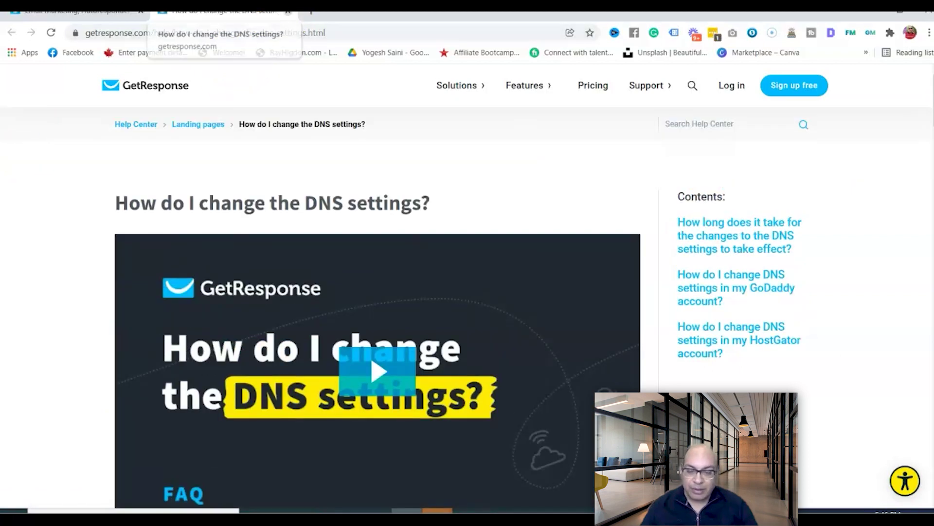
pyautogui.click(288, 10)
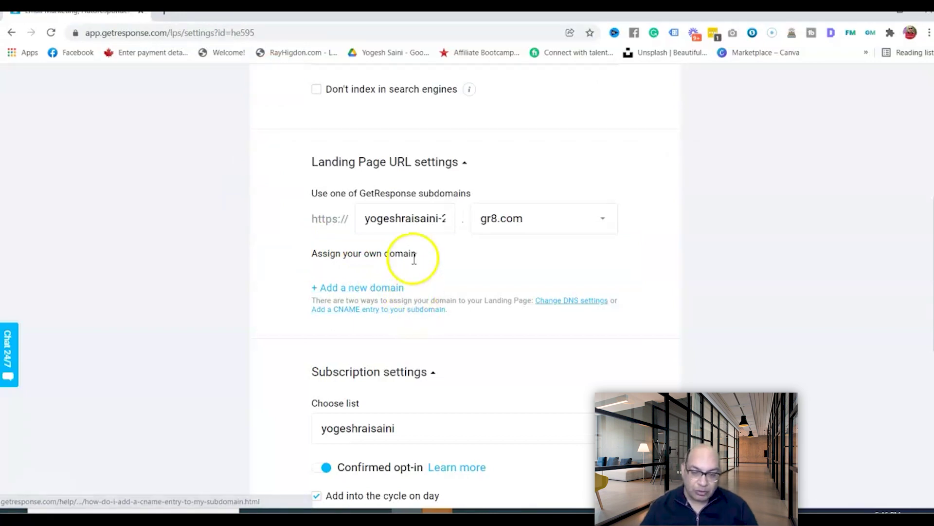
# Switch the landing page domain from gr8.com to getresponsepages.com.
pyautogui.click(582, 220)
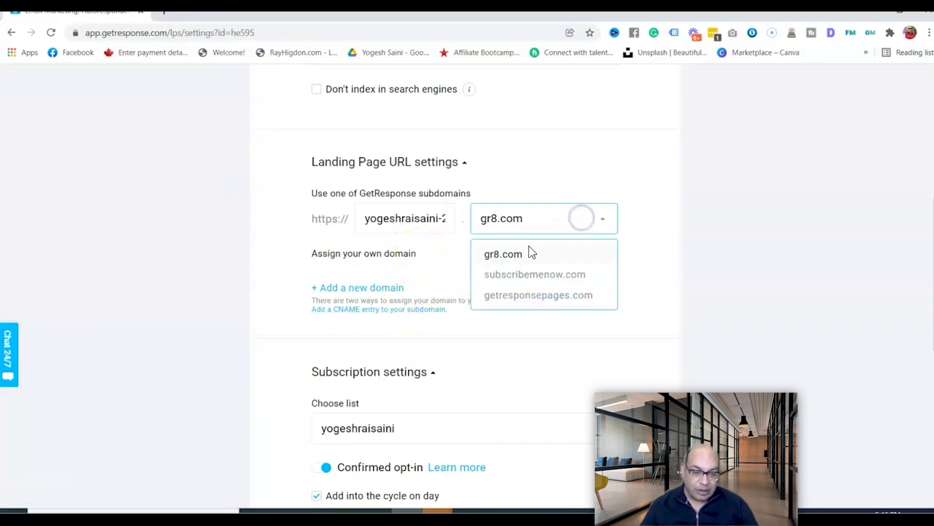
pyautogui.click(517, 296)
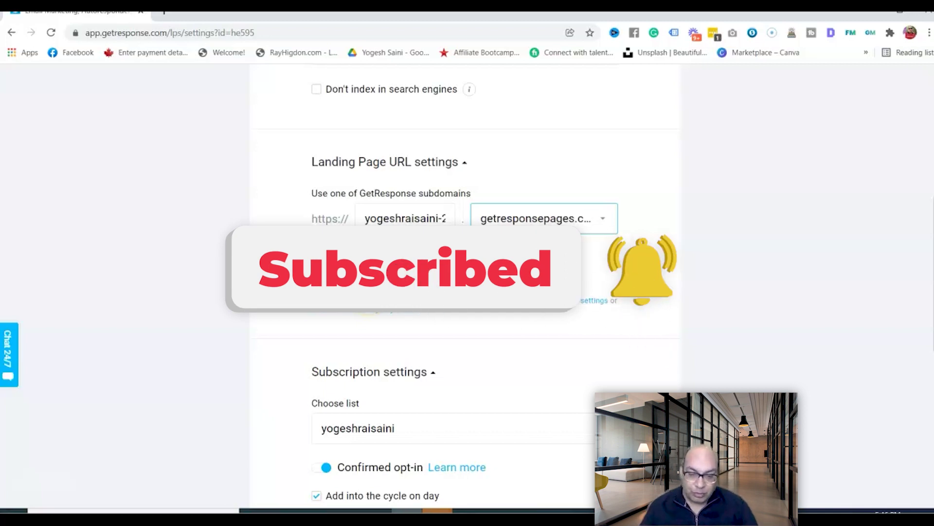
pyautogui.scroll(-5, 414, 219)
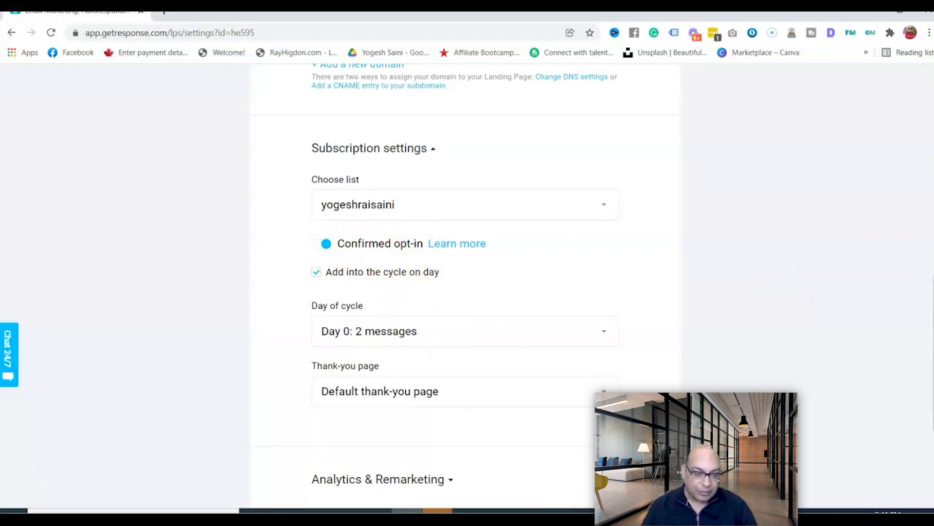
# Set the subscription Thank-you page to Default thank-you page.
pyautogui.scroll(-2, 784, 279)
pyautogui.scroll(-2, 440, 214)
pyautogui.click(428, 204)
pyautogui.click(410, 228)
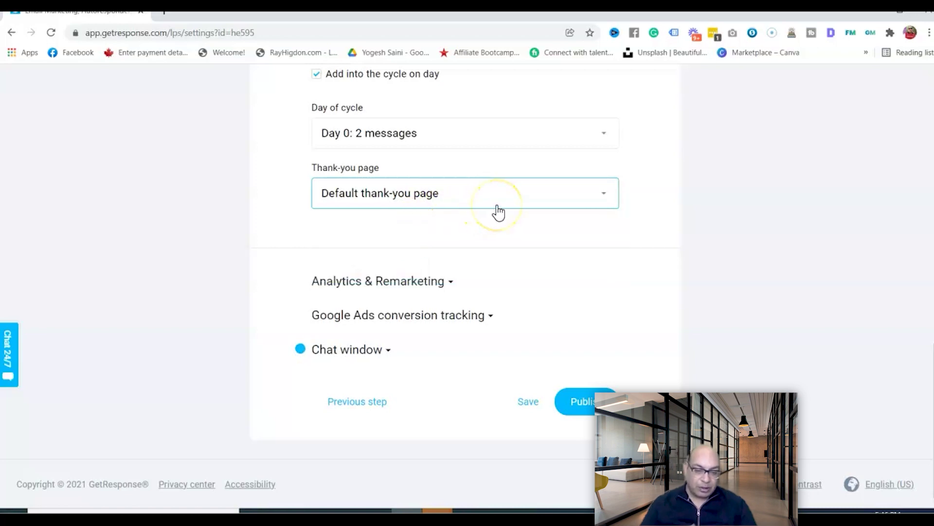
pyautogui.click(480, 200)
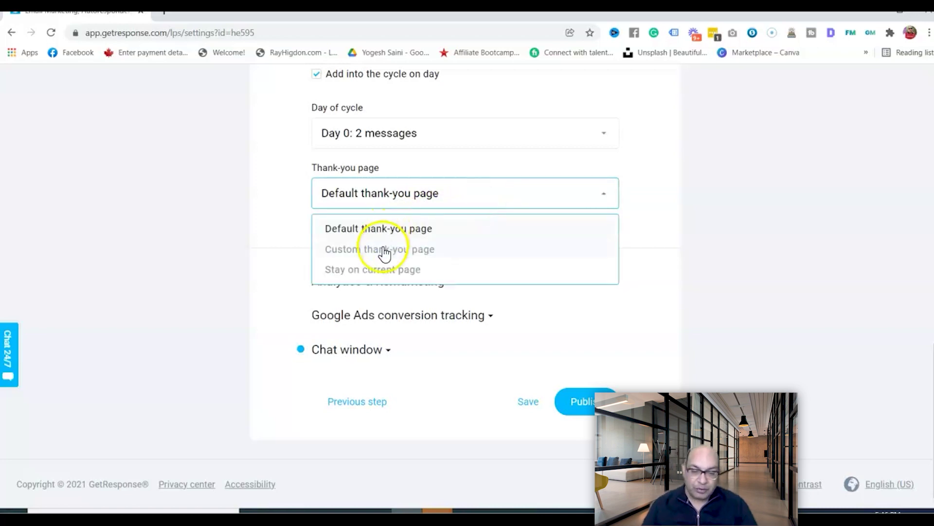
pyautogui.click(395, 225)
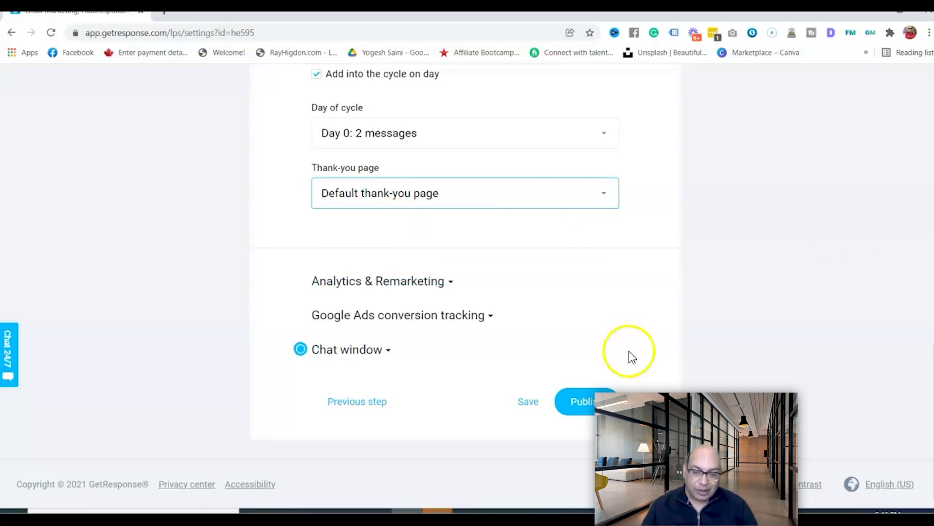
# Check the Analytics & Remarketing options and save the landing page settings.
pyautogui.click(446, 287)
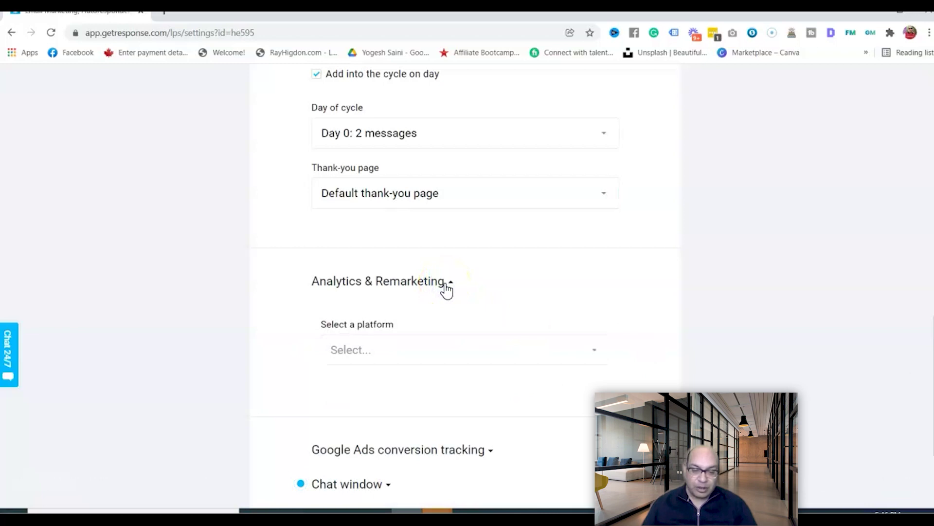
pyautogui.click(447, 287)
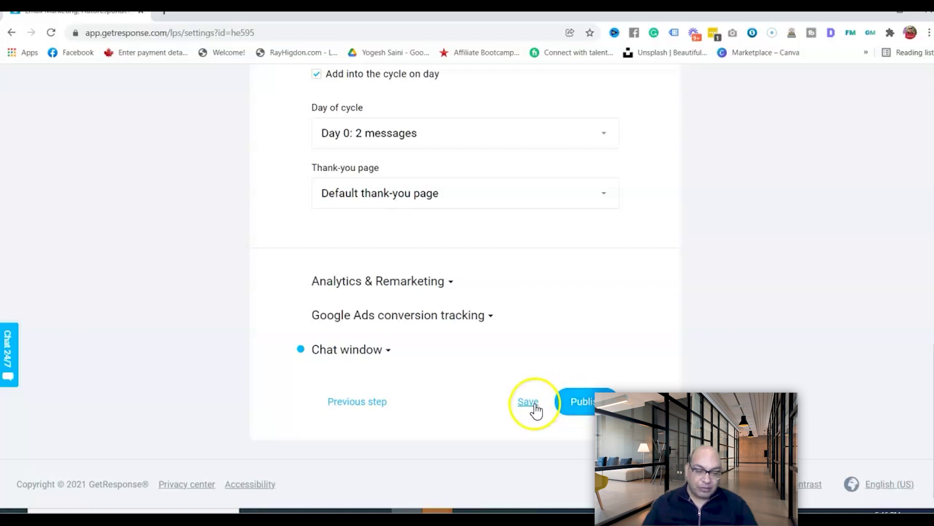
pyautogui.click(590, 411)
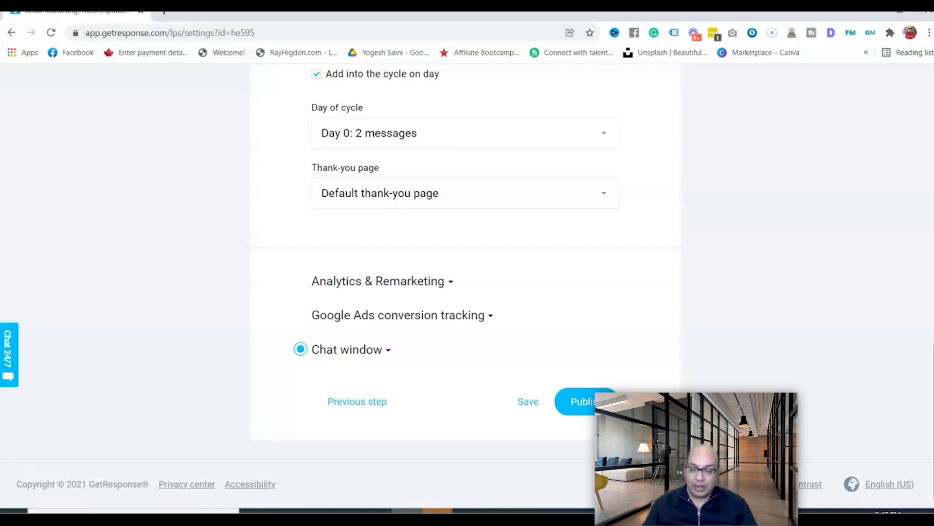
pyautogui.scroll(10, 606, 175)
pyautogui.click(605, 175)
pyautogui.click(435, 212)
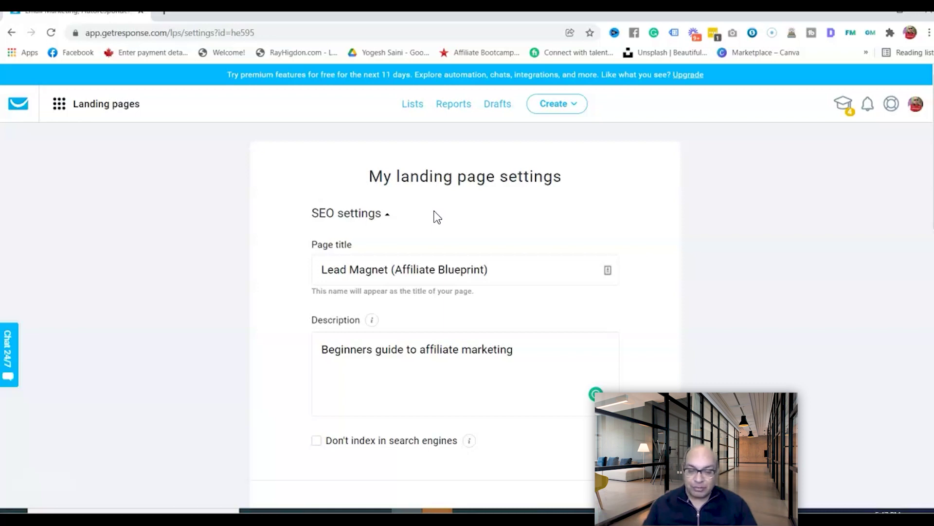
pyautogui.click(25, 322)
pyautogui.click(32, 440)
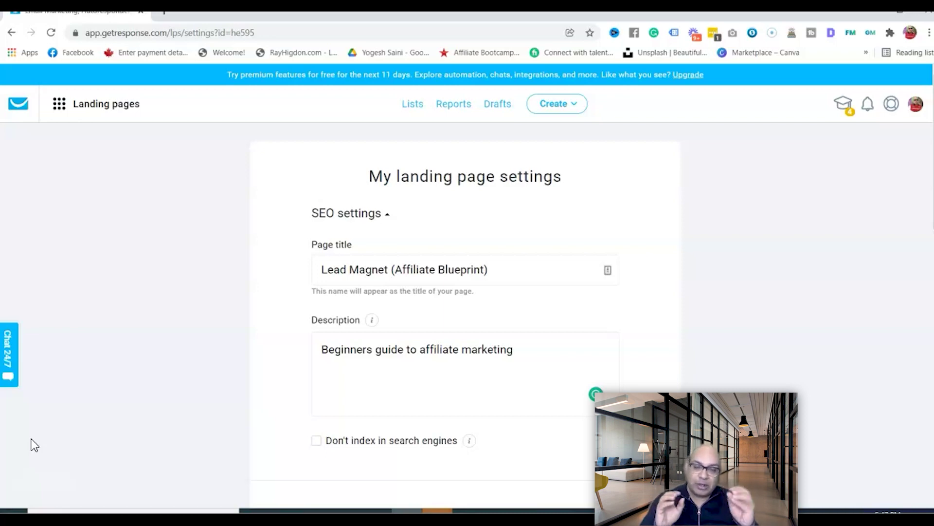
pyautogui.click(430, 192)
pyautogui.click(194, 271)
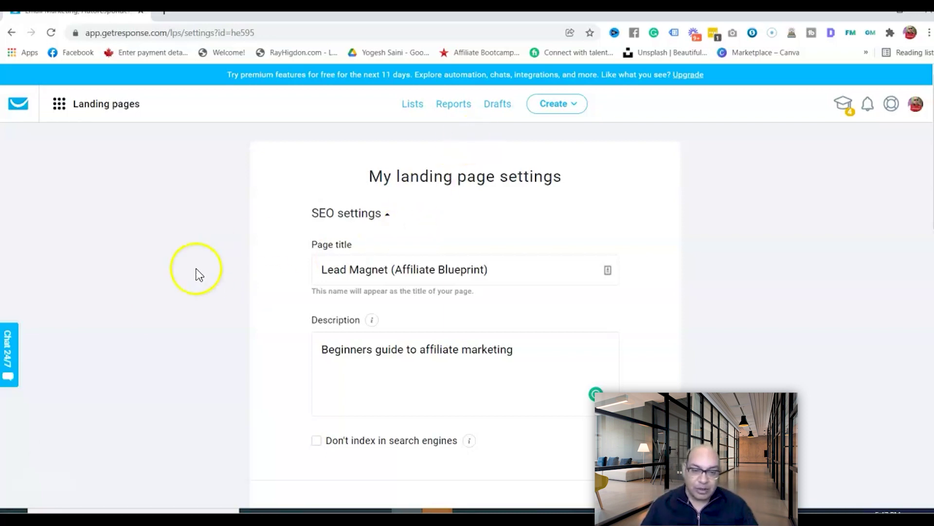